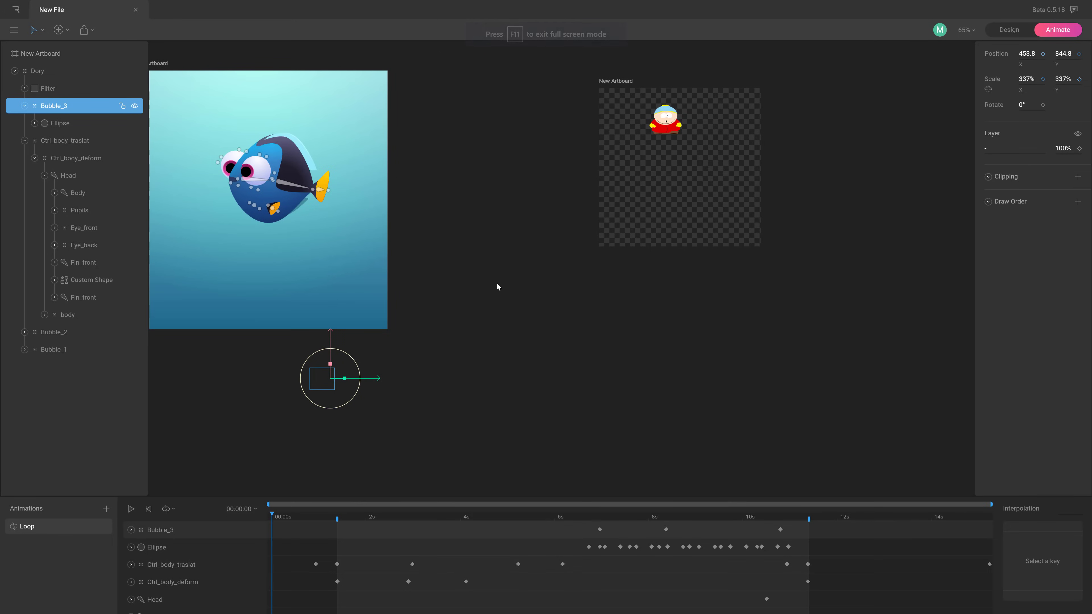
# - Zoom into the Dory artboard to 155% and centre the fish in the workspace
pyautogui.scroll(5, 486, 293)
pyautogui.moveTo(432, 273); pyautogui.dragTo(809, 385)
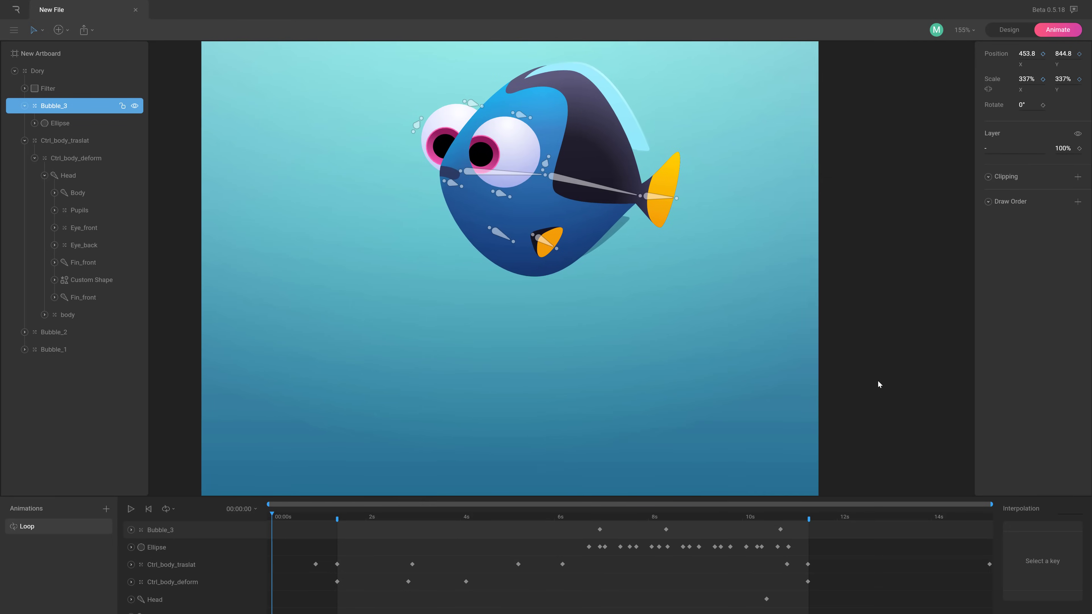
pyautogui.moveTo(792, 341); pyautogui.dragTo(810, 428)
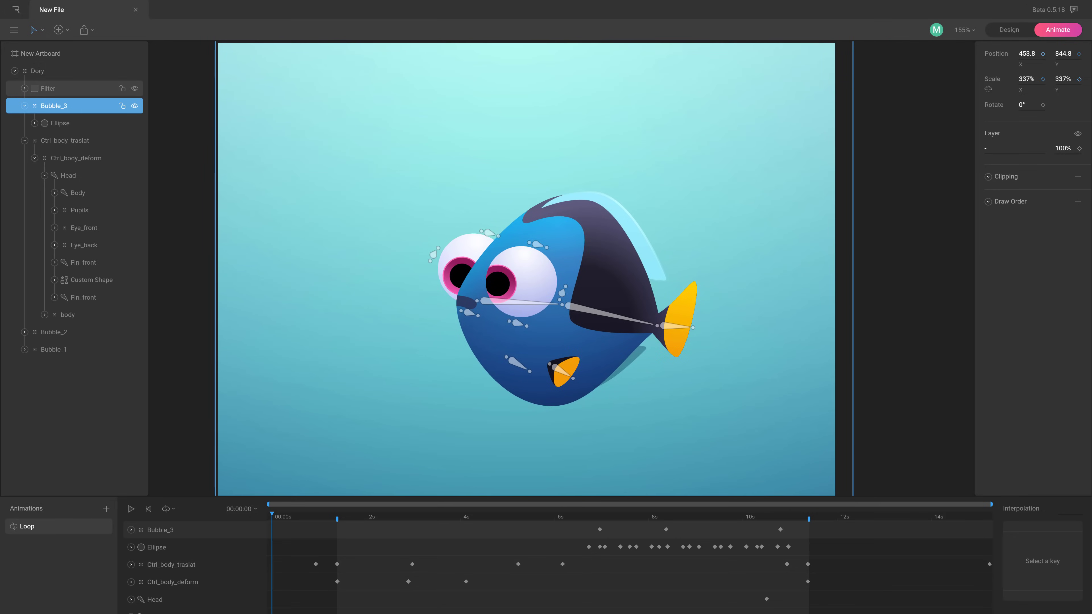
# - Switch the Dory file to Design mode and view the Shape options in the add menu
pyautogui.click(1011, 28)
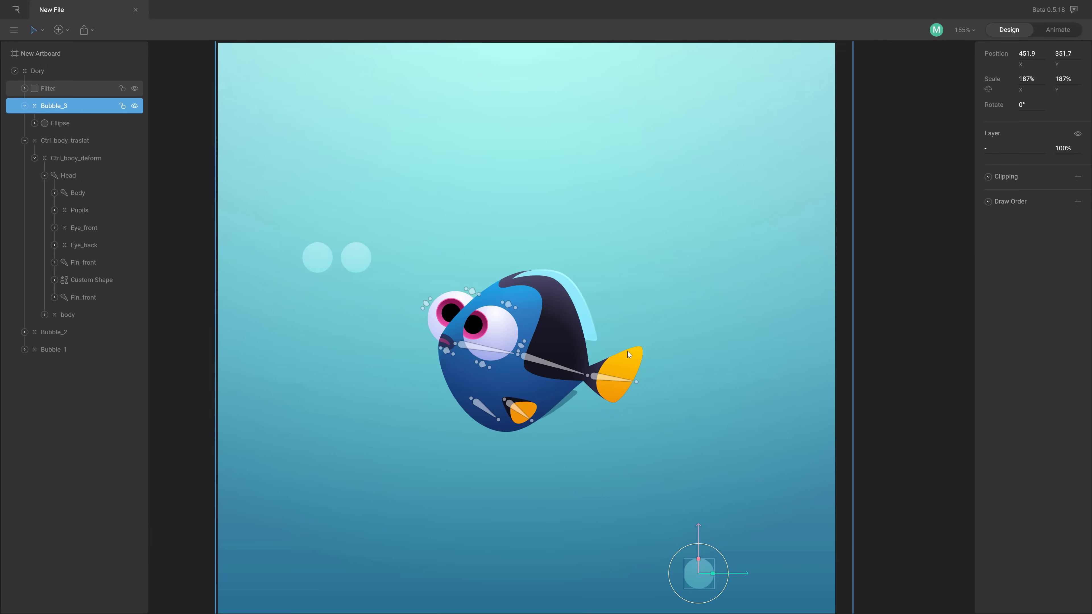
pyautogui.hscroll(-1, 680, 325)
pyautogui.scroll(-1, 680, 325)
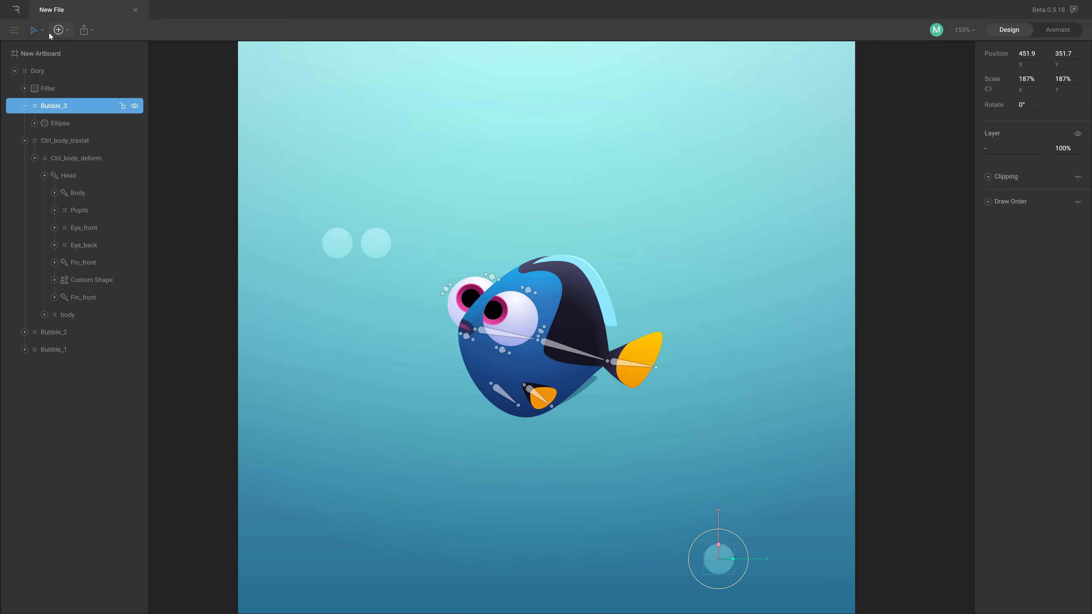
pyautogui.click(60, 33)
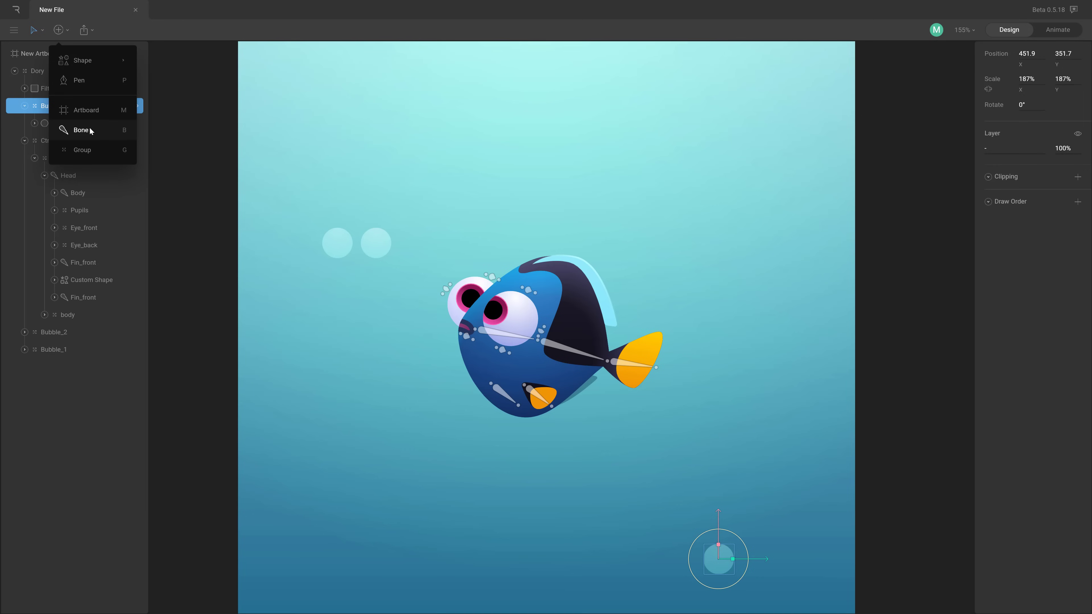
pyautogui.moveTo(100, 61)
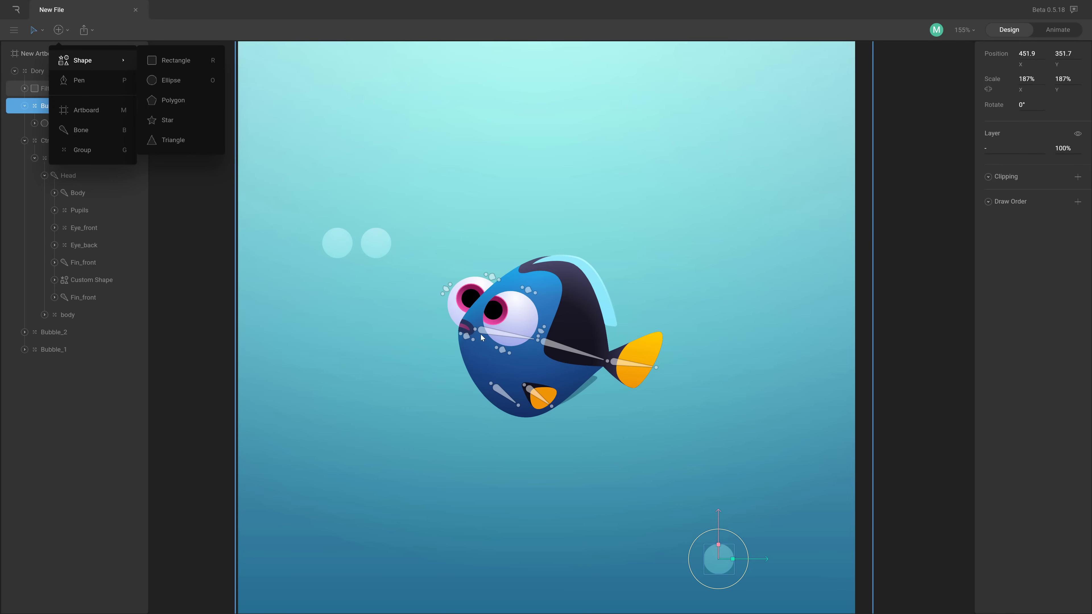
# - Select the Filter layer, then inspect the Body and Head bones
pyautogui.click(432, 241)
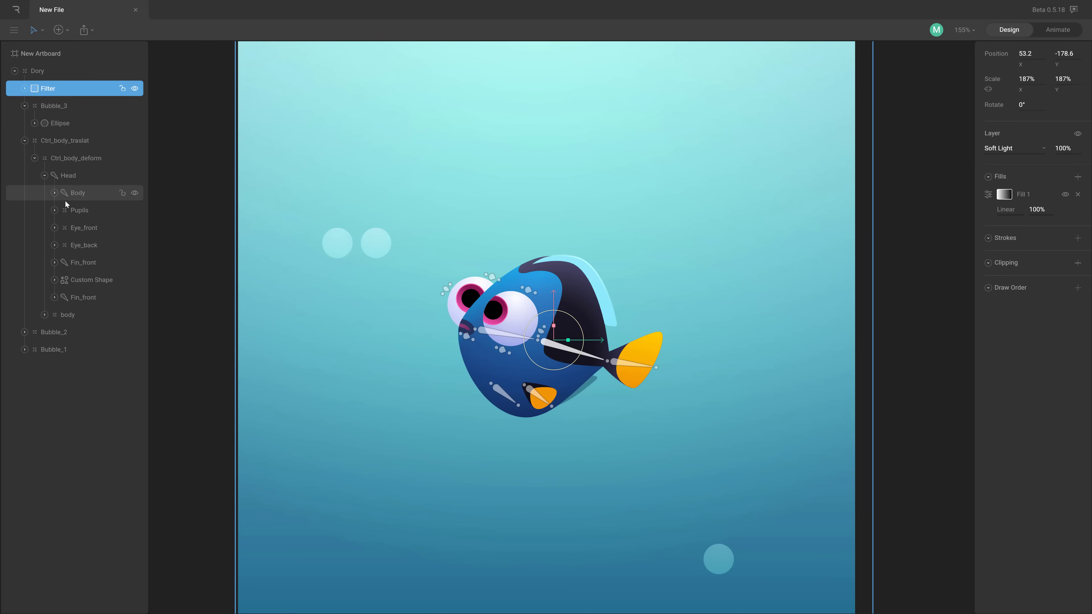
pyautogui.click(73, 193)
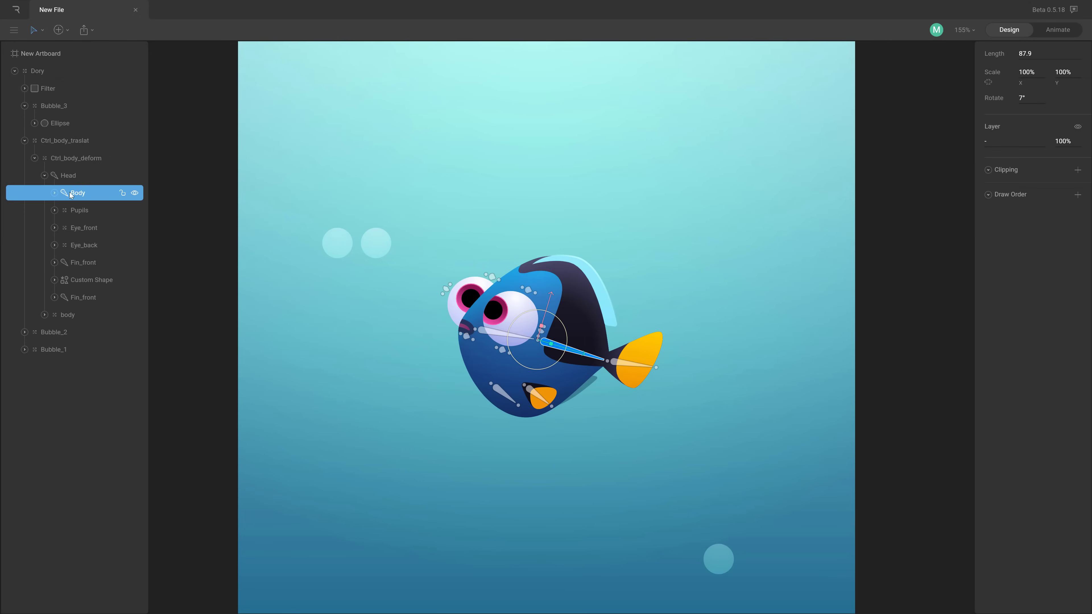
pyautogui.click(503, 335)
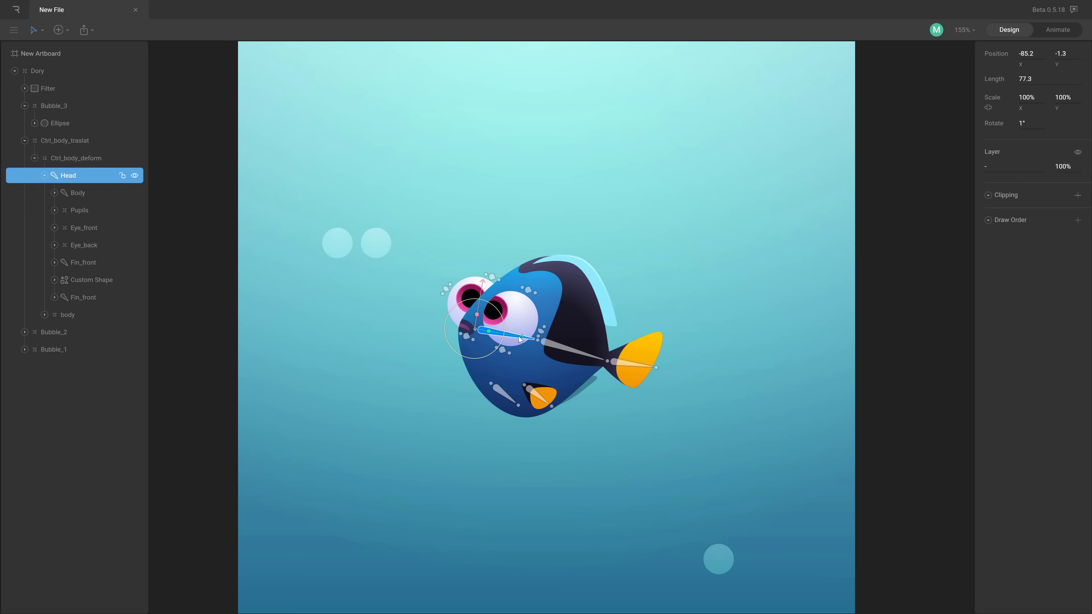
pyautogui.click(559, 347)
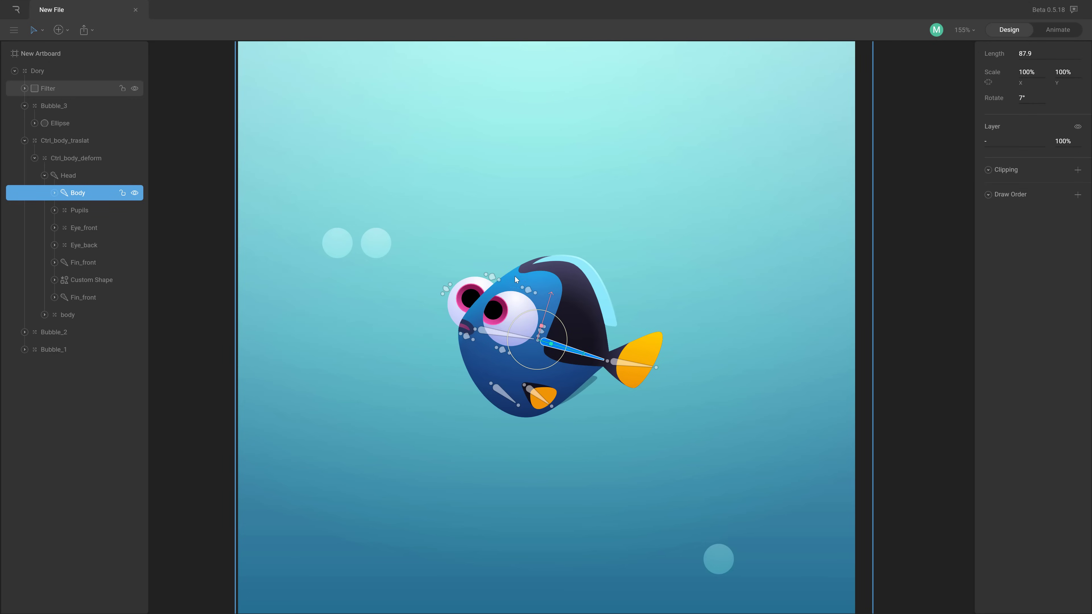
# - Inspect Ctrl_body_traslat, Fin_front and the Custom Shape layer's fill, stroke and clipping
pyautogui.click(49, 143)
pyautogui.click(81, 262)
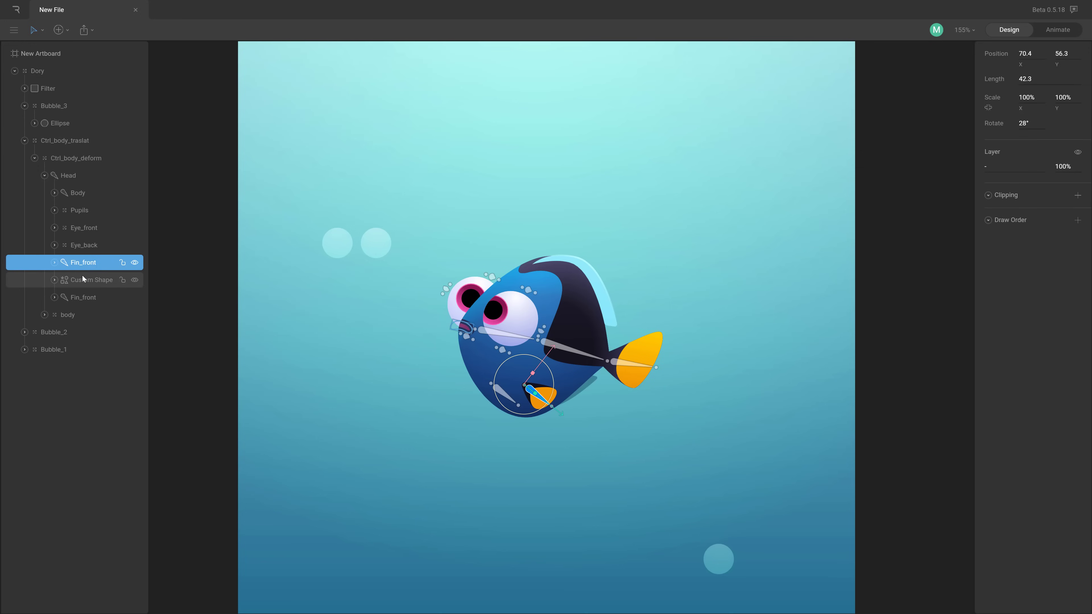
pyautogui.click(83, 278)
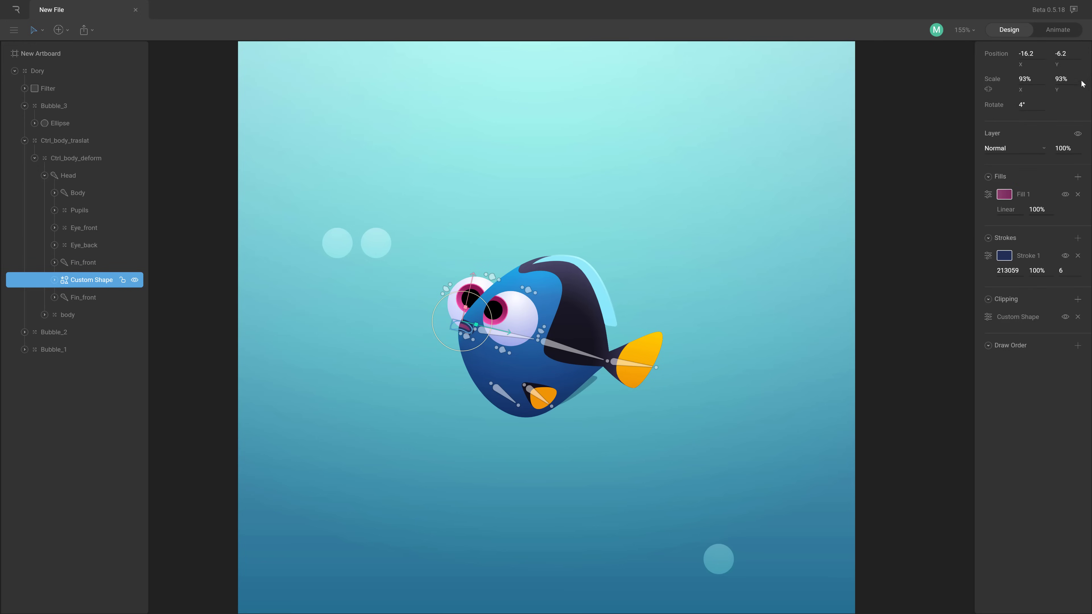
# - In Animate mode, expand the Head track and play then pause the Loop animation
pyautogui.click(1047, 33)
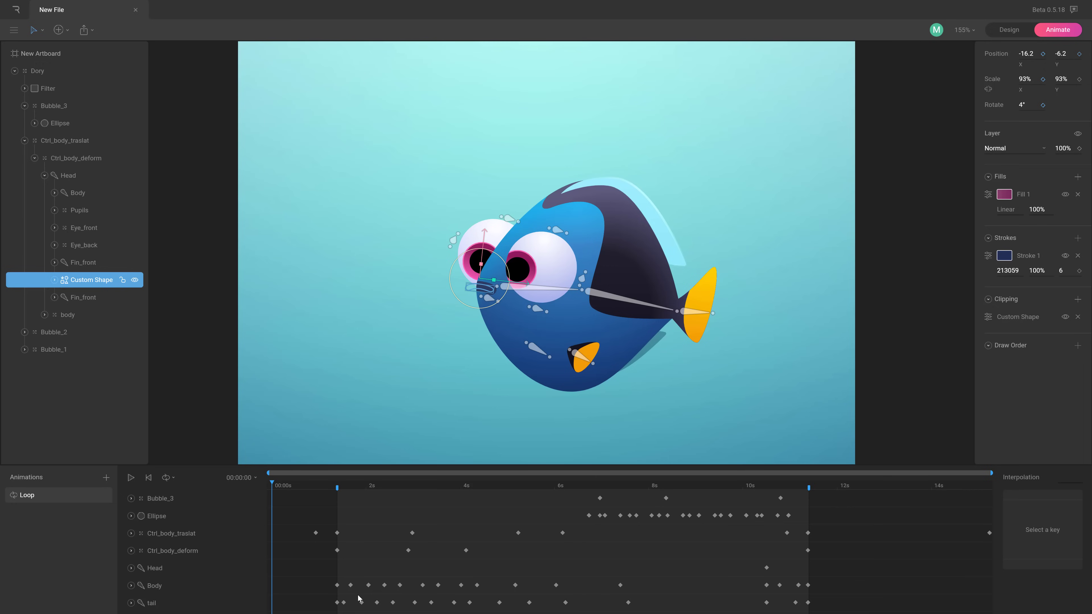
pyautogui.click(131, 568)
pyautogui.scroll(-1, 282, 564)
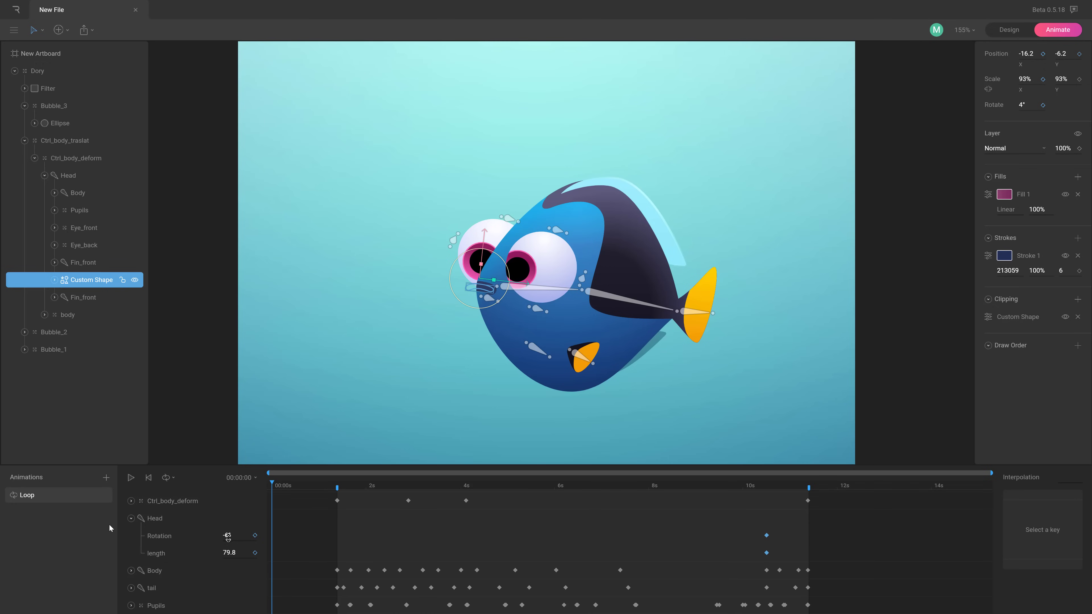
pyautogui.click(130, 478)
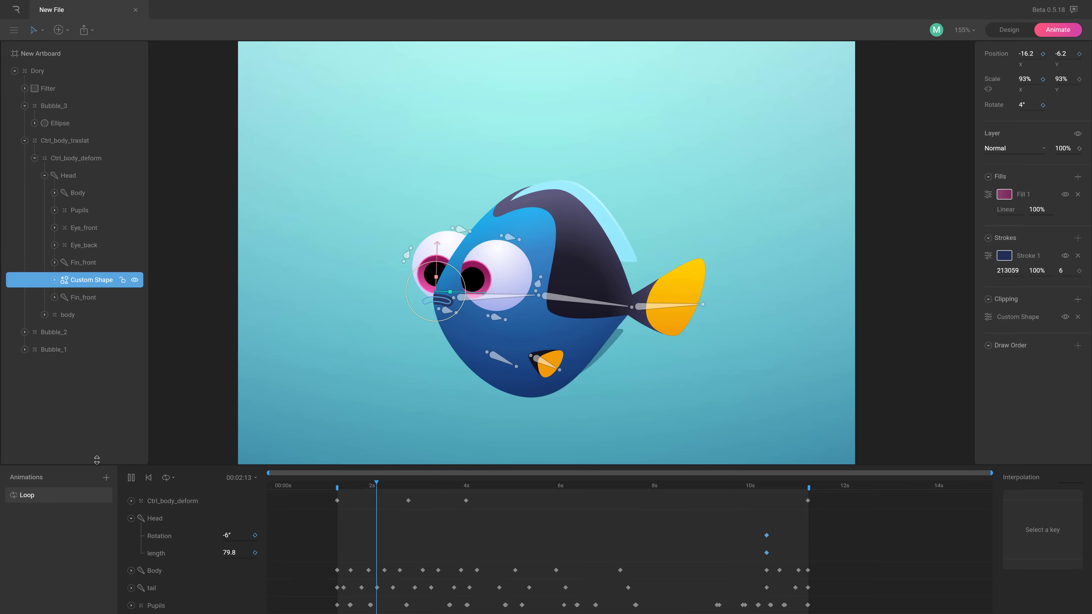
pyautogui.click(131, 478)
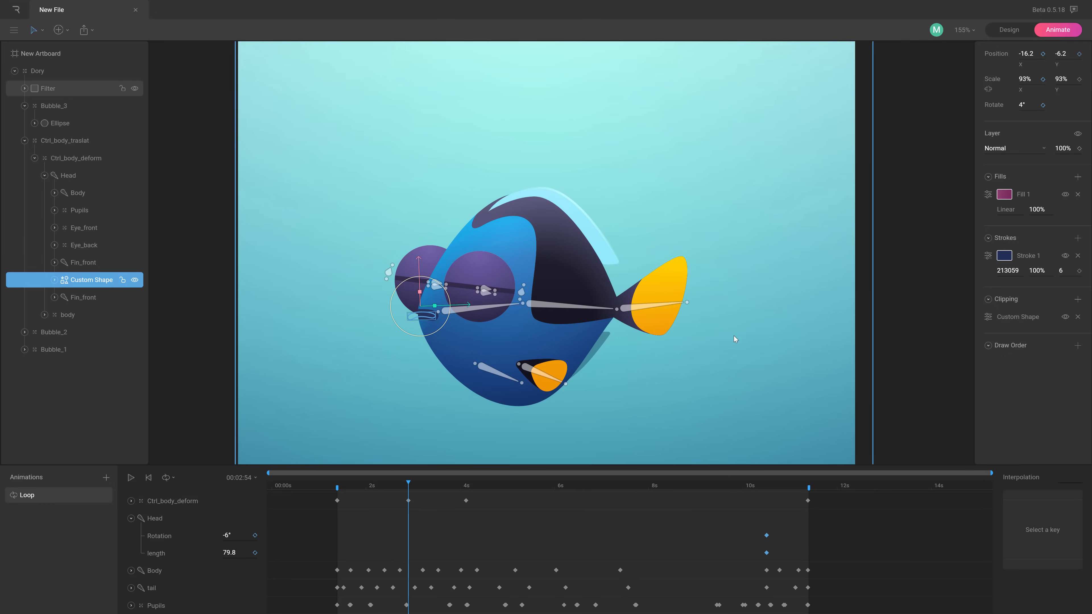
# - Navigate the canvas to the Cartman artboard and make it active
pyautogui.scroll(-3, 735, 335)
pyautogui.hscroll(10, 471, 283)
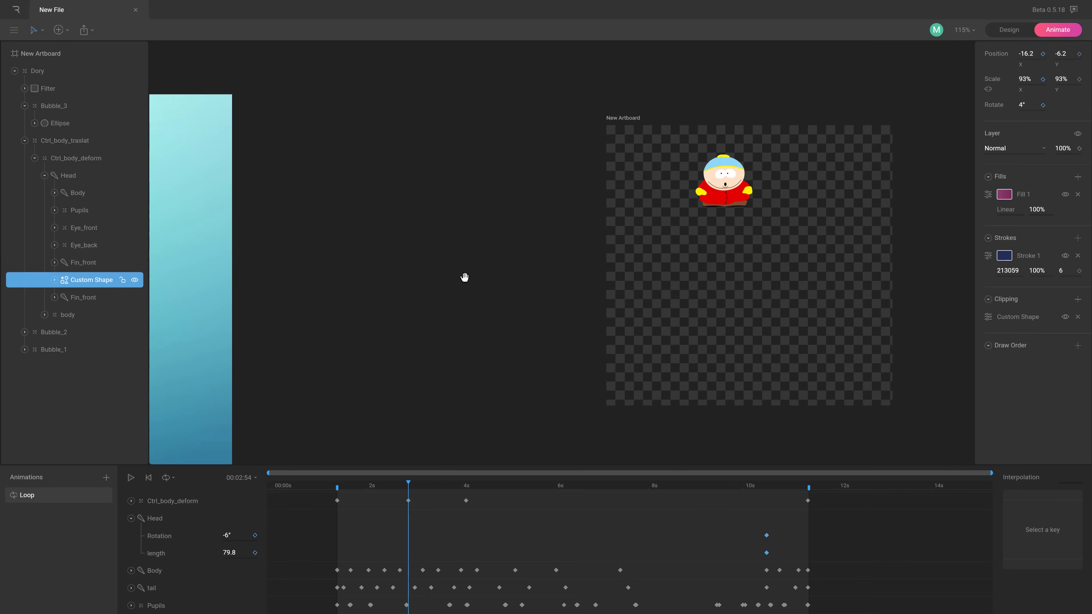
pyautogui.scroll(4, 652, 247)
pyautogui.scroll(2, 649, 243)
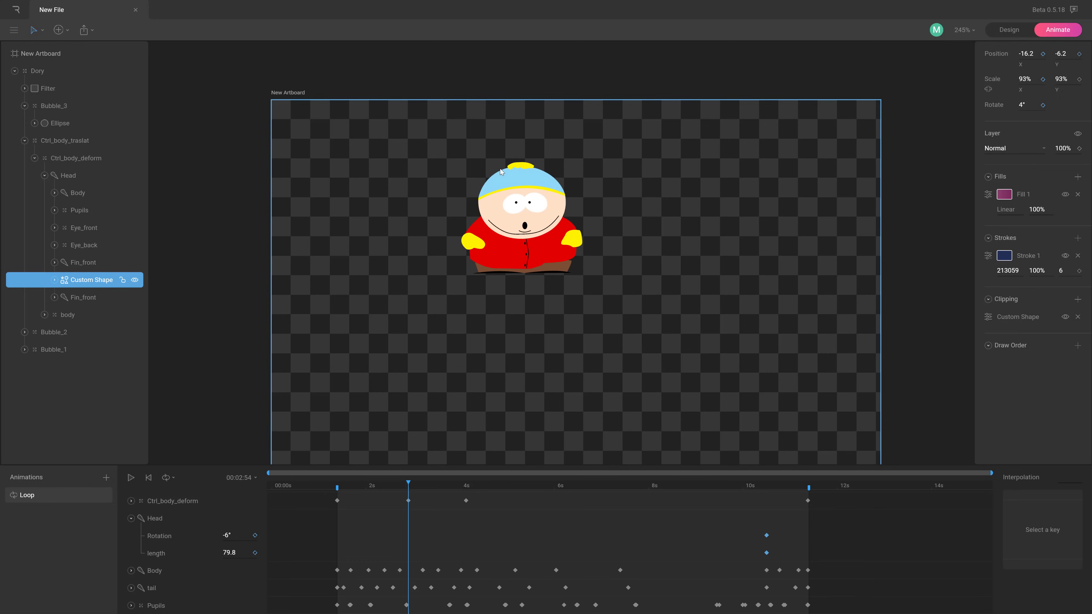
pyautogui.click(323, 111)
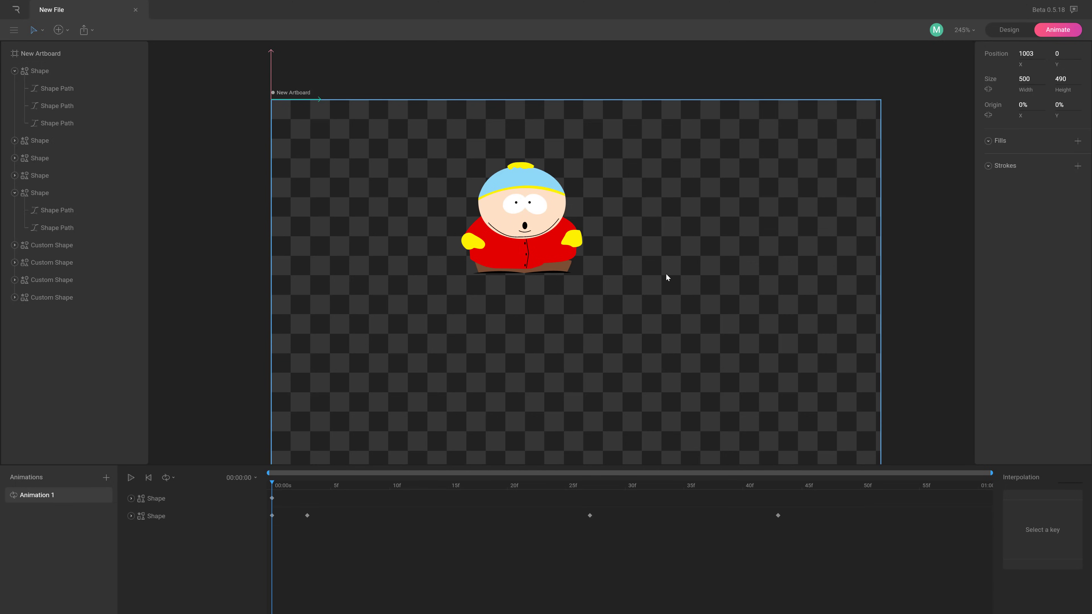
# - Zoom out and pan the view over to the banner artboard
pyautogui.moveTo(821, 276); pyautogui.dragTo(330, 274)
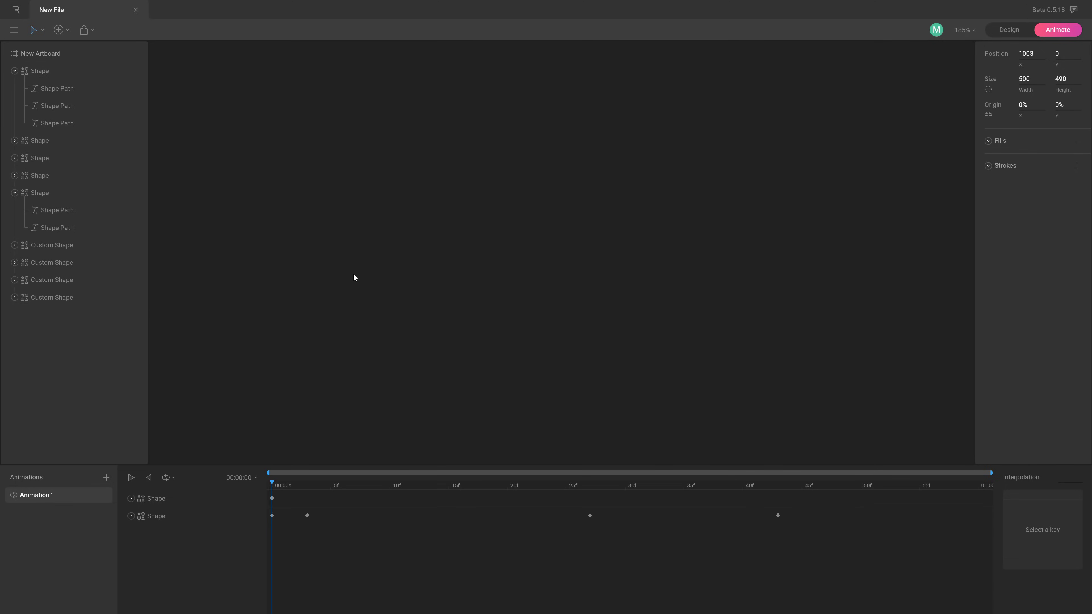
pyautogui.scroll(-10, 628, 301)
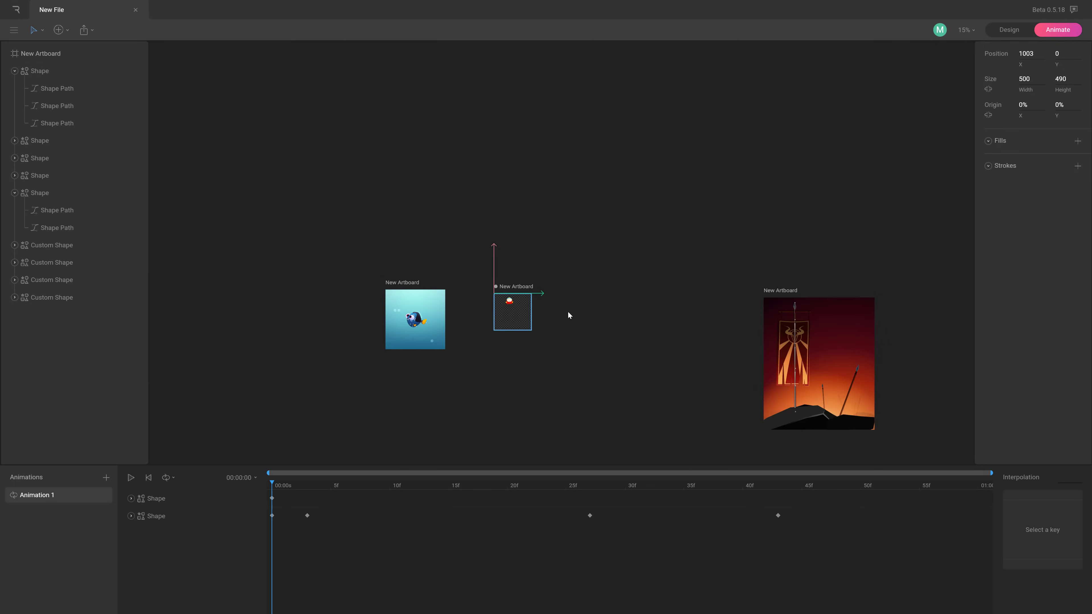
pyautogui.moveTo(806, 348); pyautogui.dragTo(545, 287)
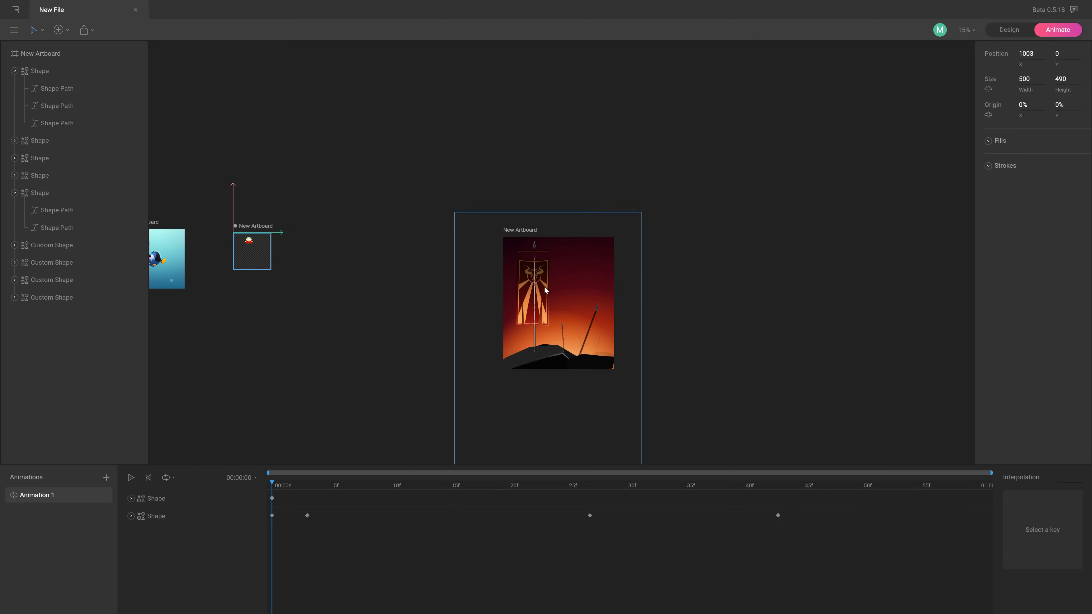
pyautogui.scroll(6, 550, 293)
# - Activate the banner artboard, expand its Root group, frame it, and play the flag animation
pyautogui.click(321, 138)
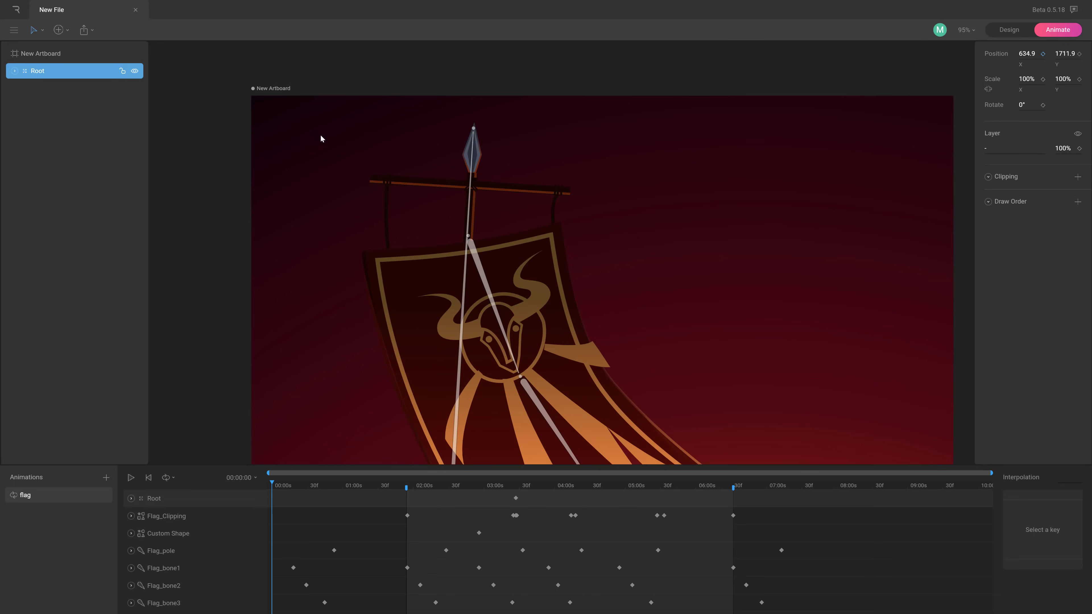
pyautogui.scroll(-3, 564, 198)
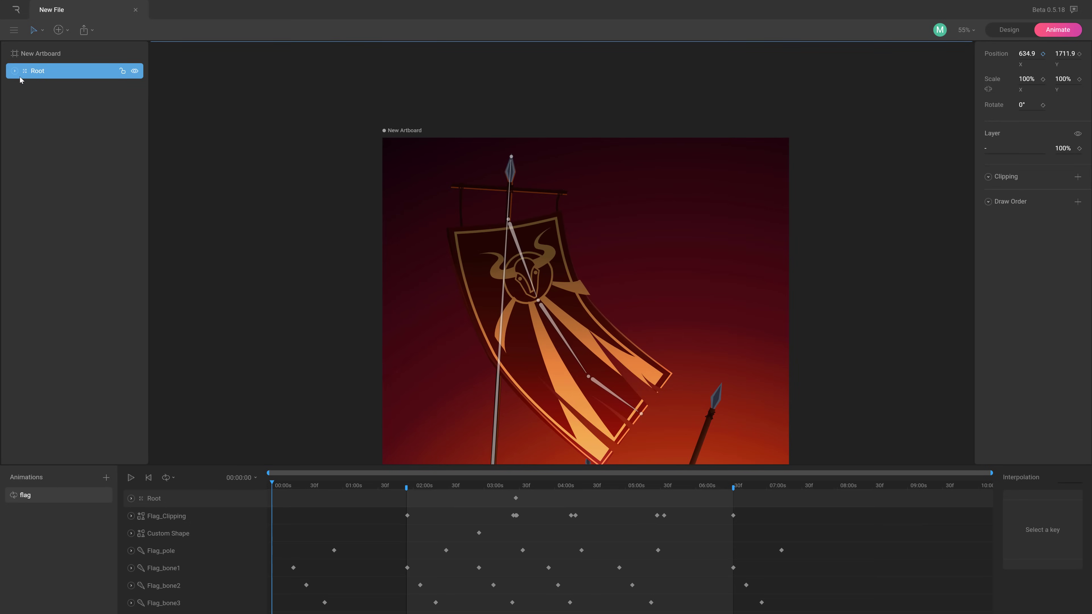
pyautogui.click(14, 71)
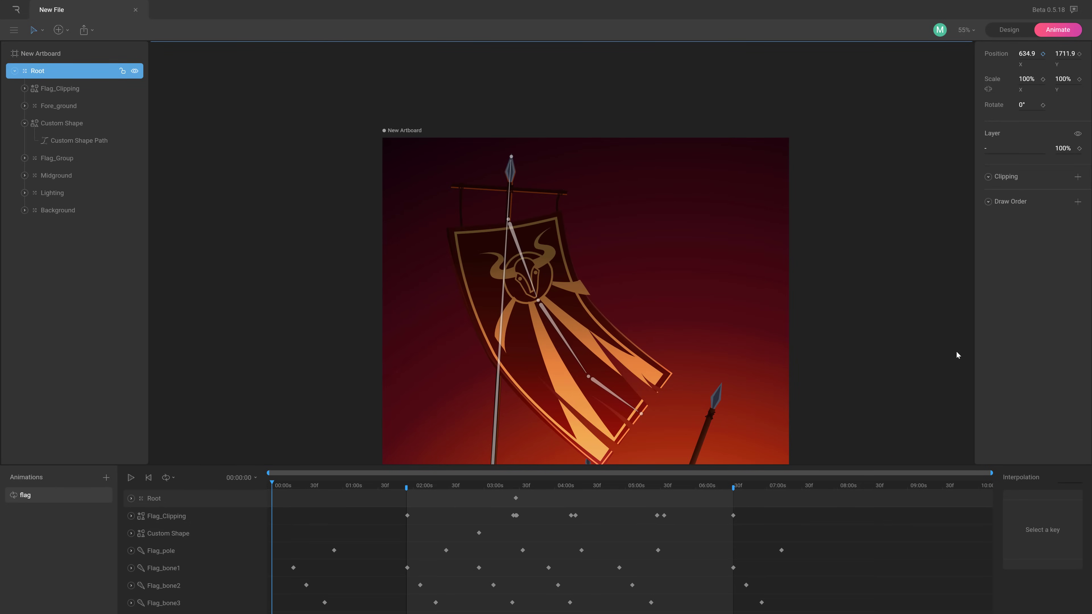
pyautogui.scroll(-3, 942, 244)
pyautogui.scroll(-1, 895, 264)
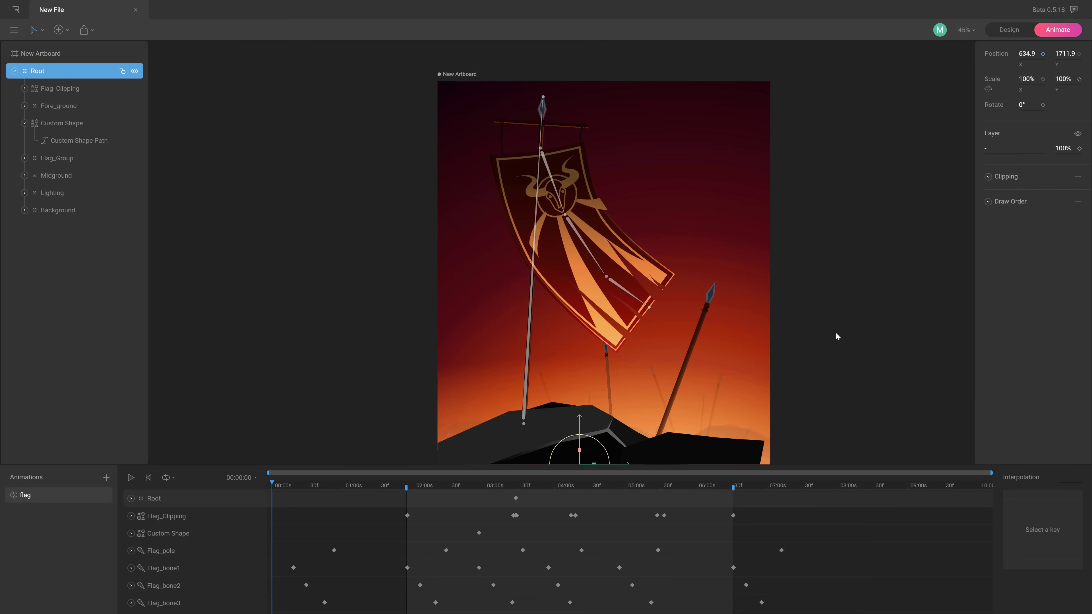
pyautogui.moveTo(837, 336); pyautogui.dragTo(823, 312)
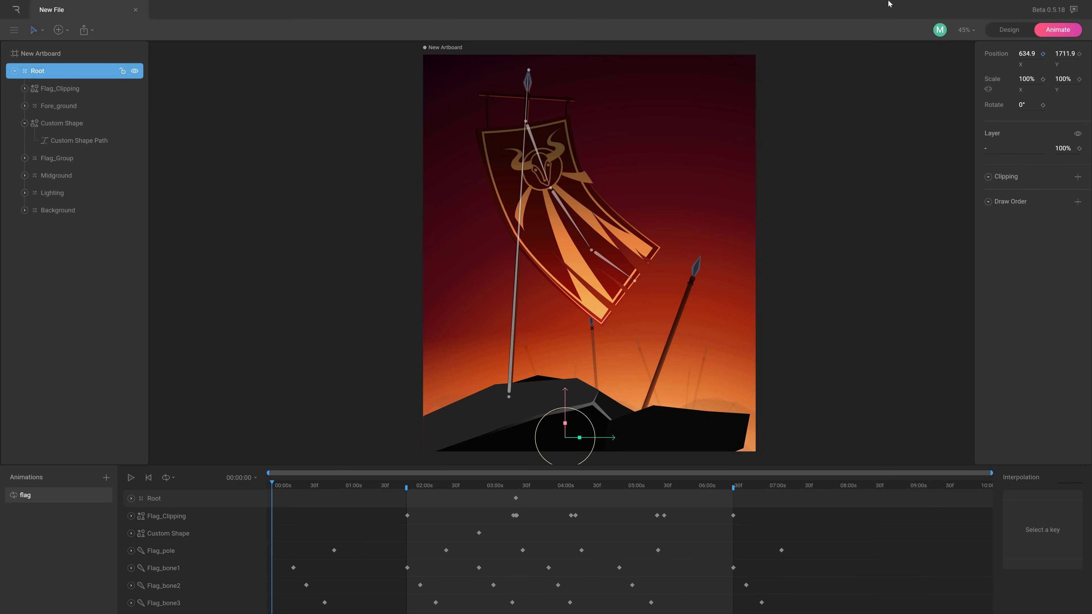
pyautogui.click(131, 477)
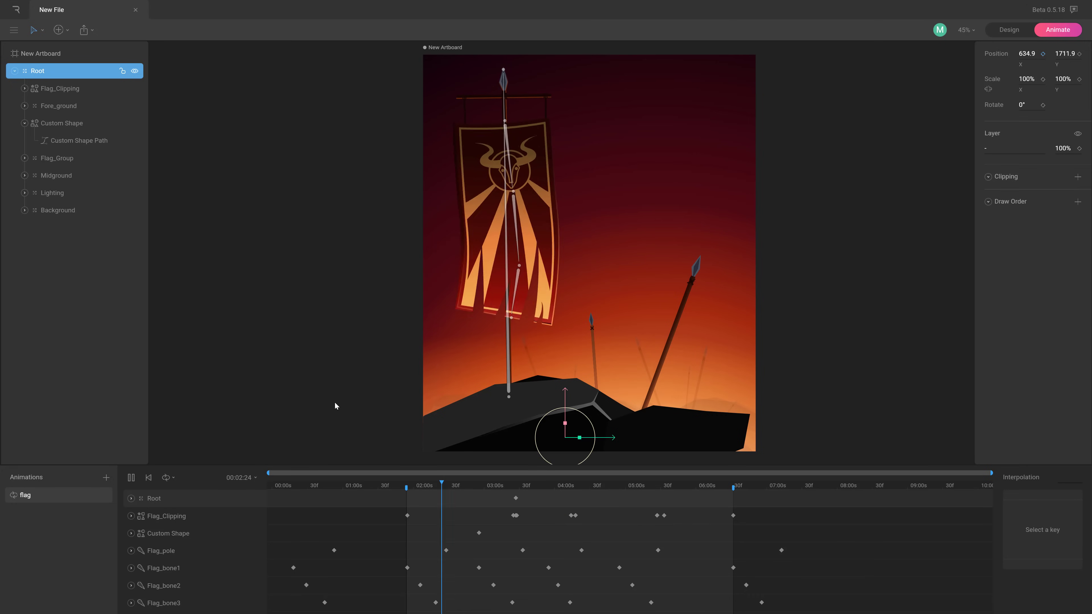
# - Toggle full-screen and open the Downloads folder in File Explorer from the Start menu
pyautogui.press('F11')
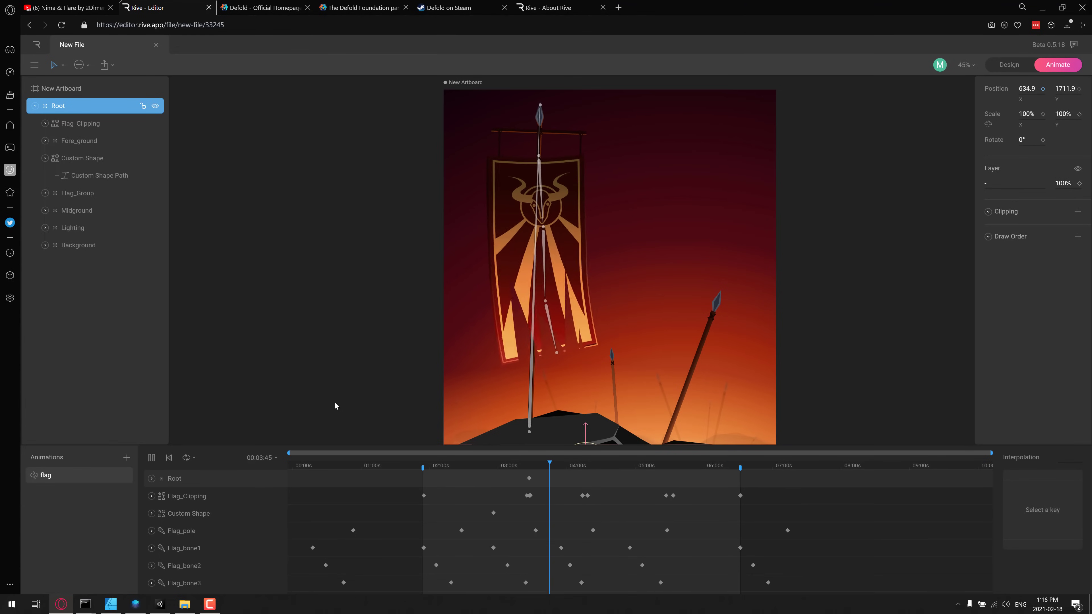
pyautogui.press('F11')
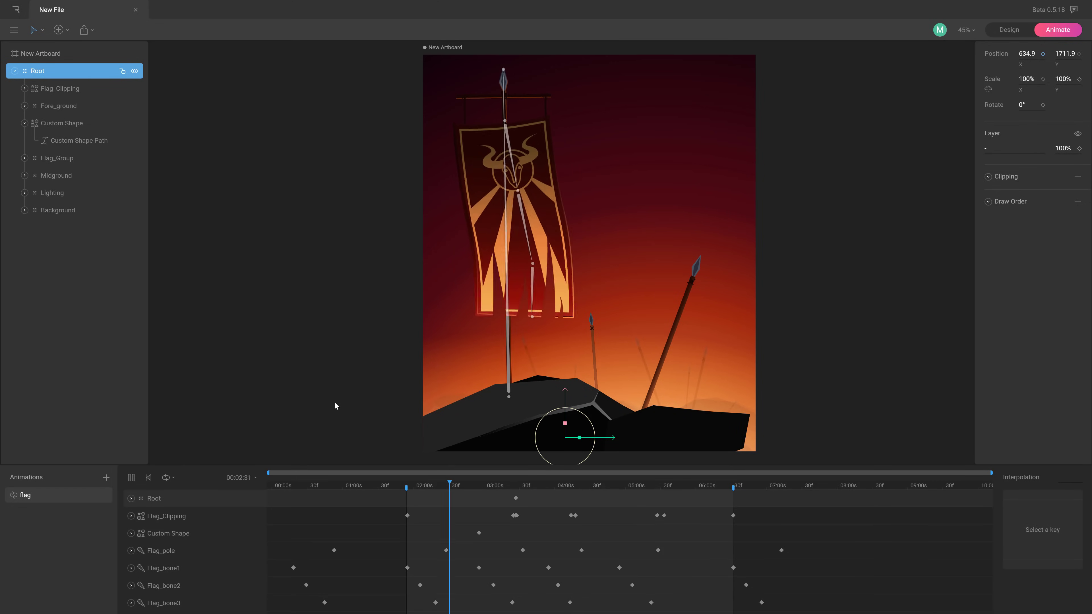
pyautogui.press('super')
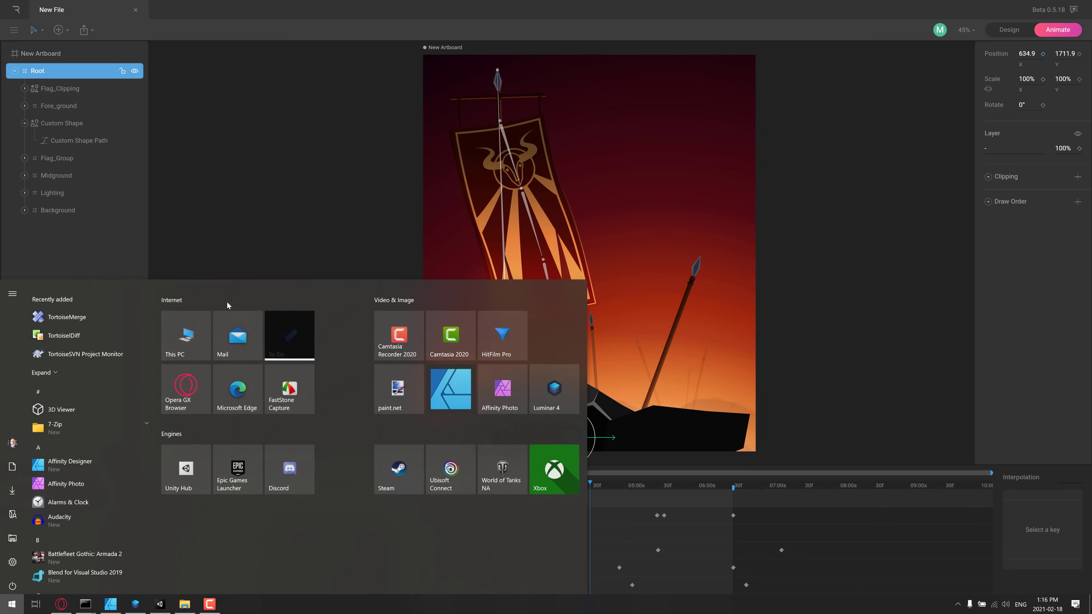
pyautogui.click(185, 604)
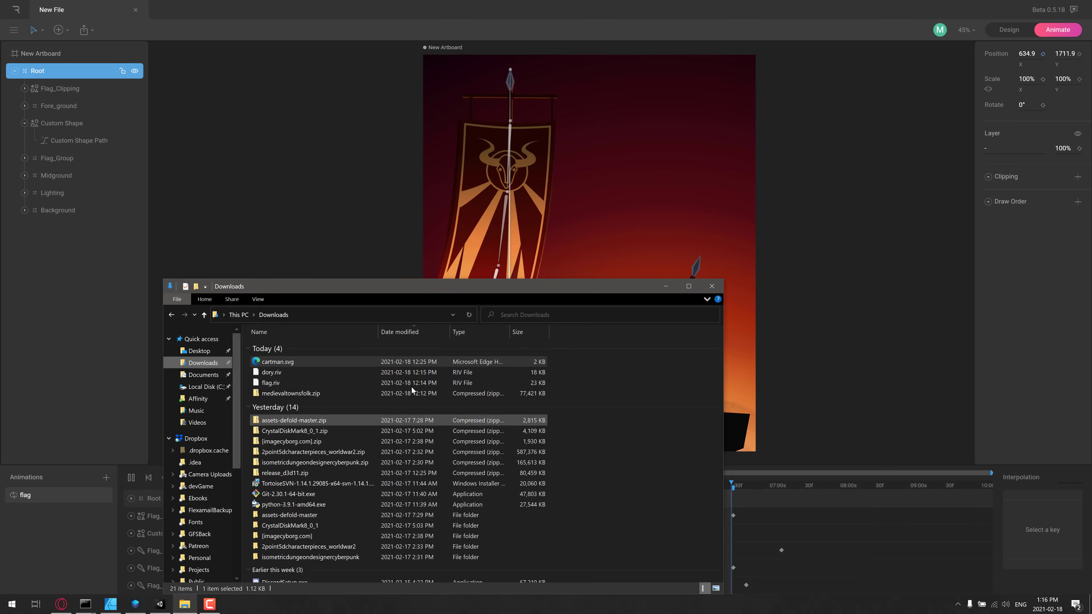
# - Drag cartman.svg onto the Rive canvas to import it as a new artboard
pyautogui.moveTo(278, 362); pyautogui.dragTo(349, 313)
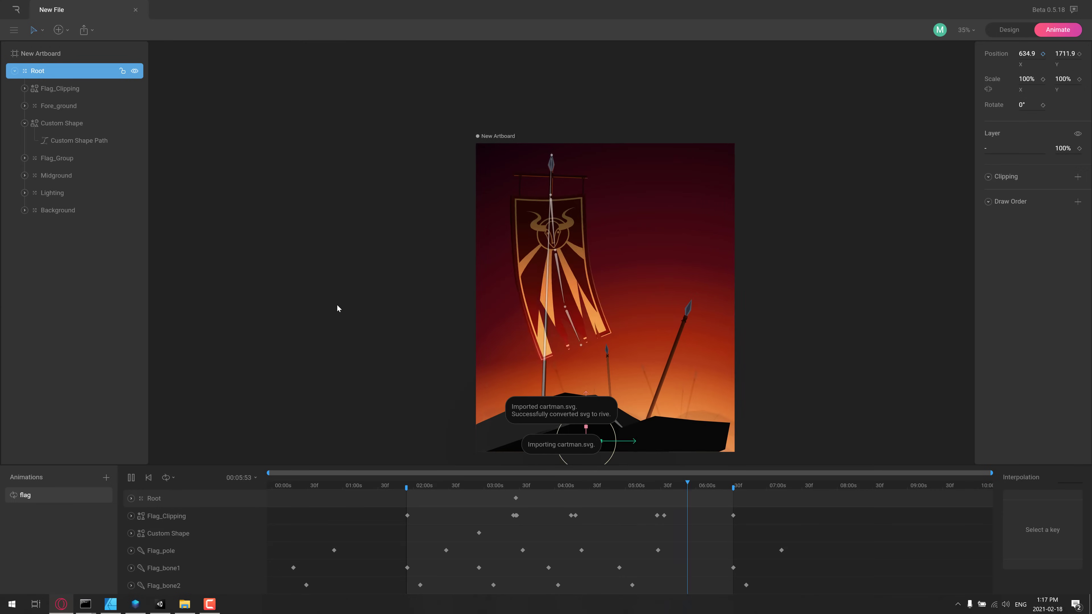
pyautogui.scroll(-8, 337, 304)
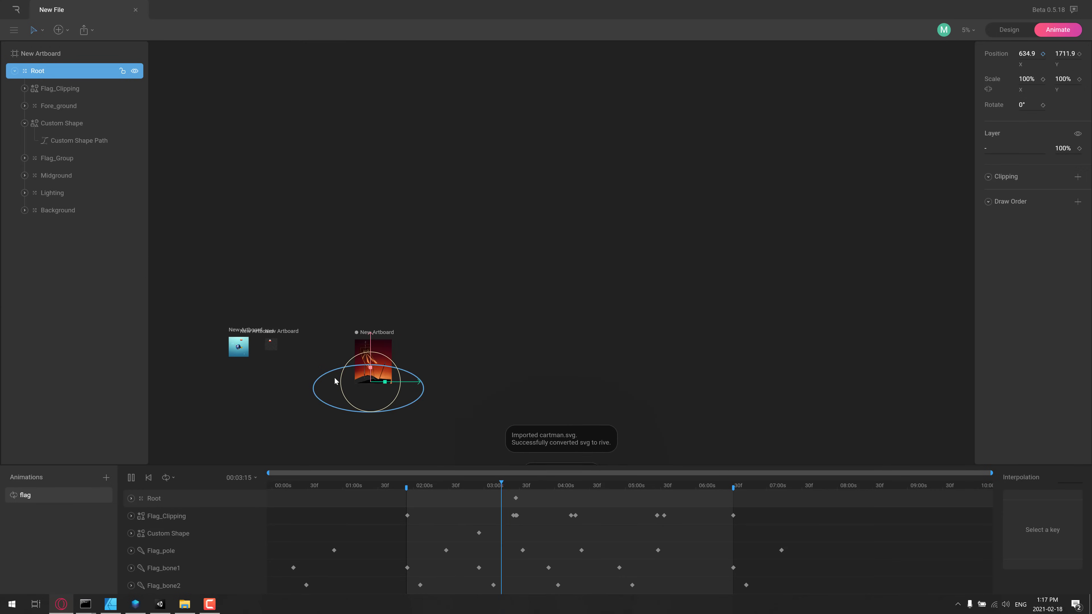
pyautogui.scroll(8, 298, 361)
pyautogui.scroll(-2, 372, 345)
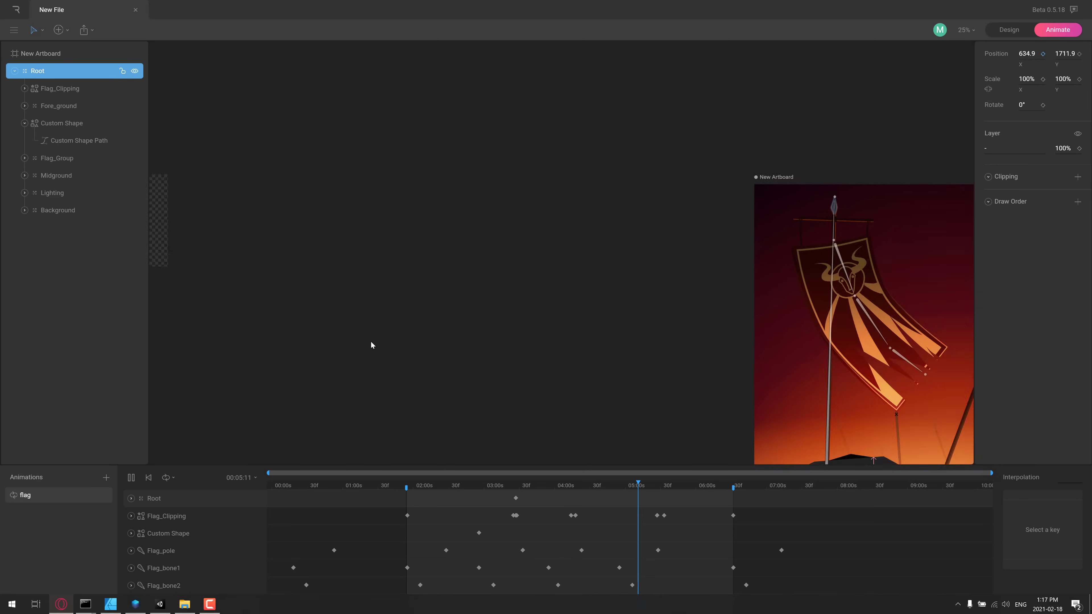
pyautogui.scroll(-1, 380, 336)
pyautogui.hscroll(-5, 435, 331)
pyautogui.scroll(1, 383, 275)
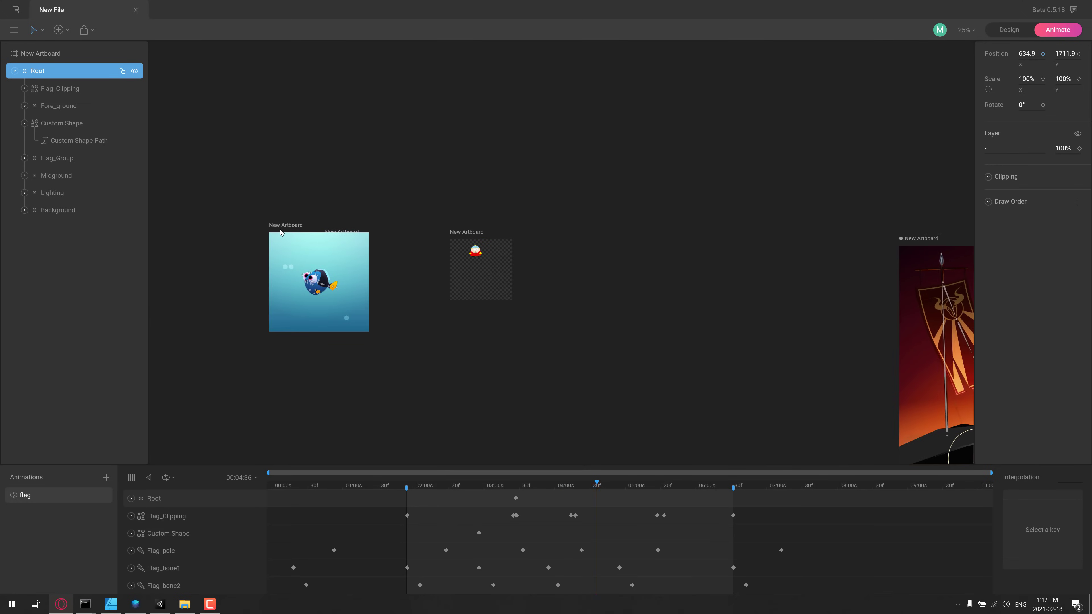
# - Move the Cartman artboard to 2224, 0, clear of the fish, and show export options
pyautogui.click(331, 234)
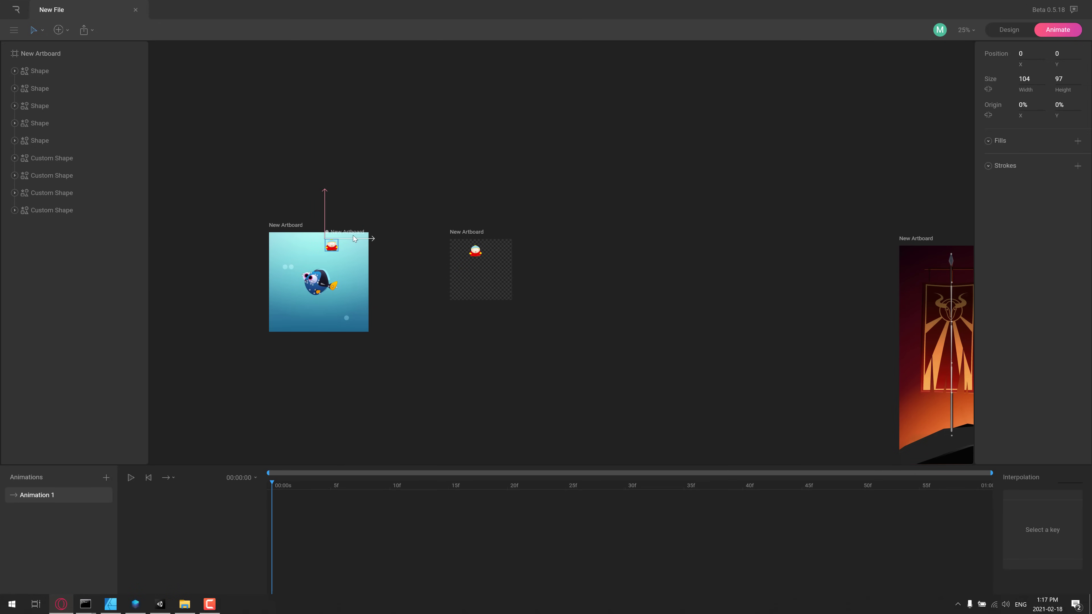
pyautogui.moveTo(329, 245); pyautogui.dragTo(656, 250)
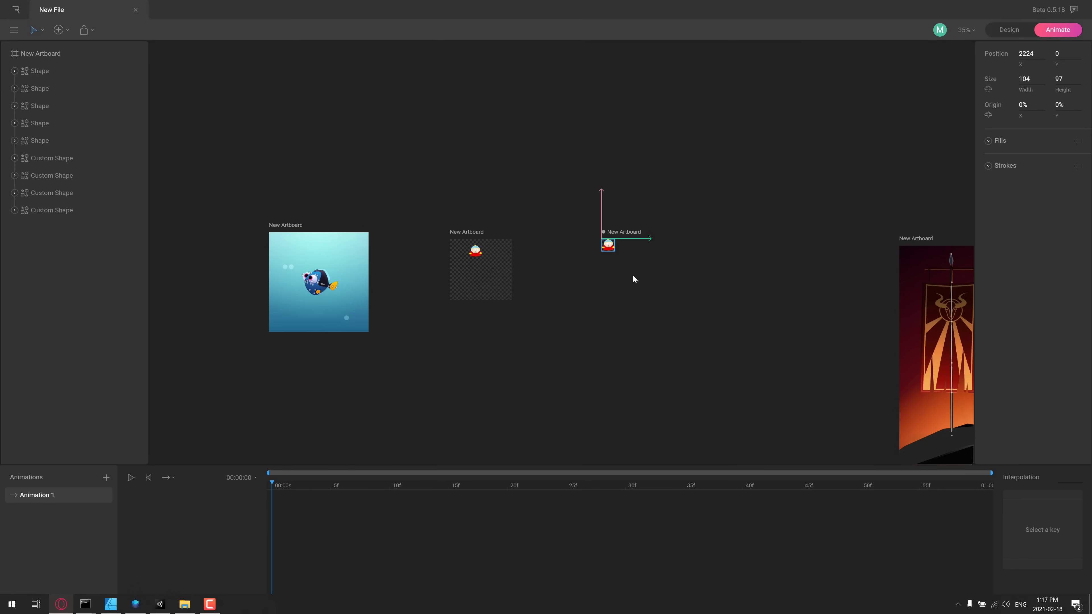
pyautogui.scroll(5, 632, 275)
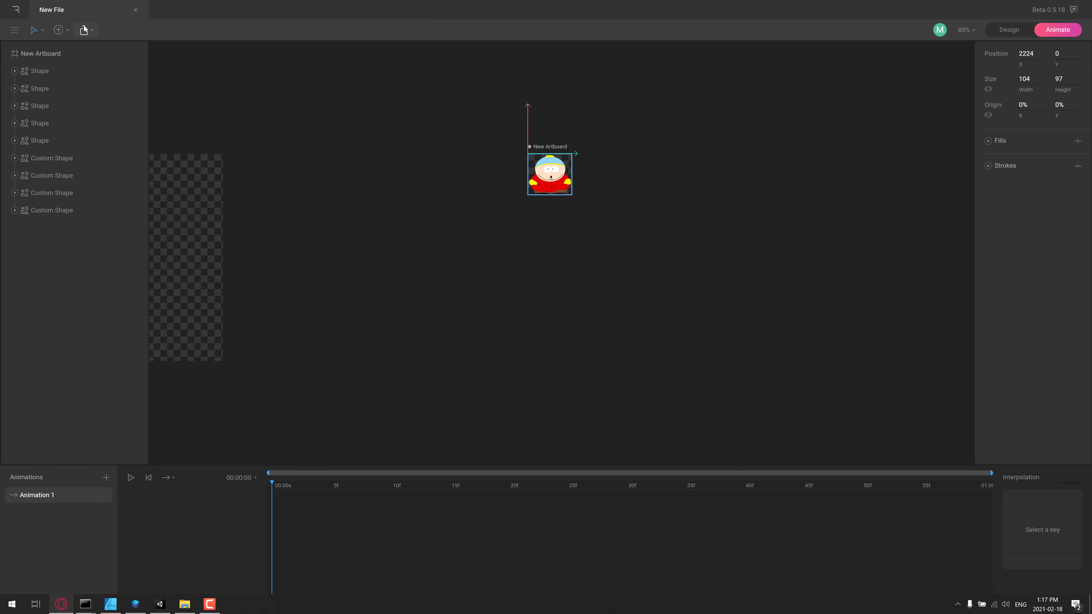
pyautogui.click(91, 31)
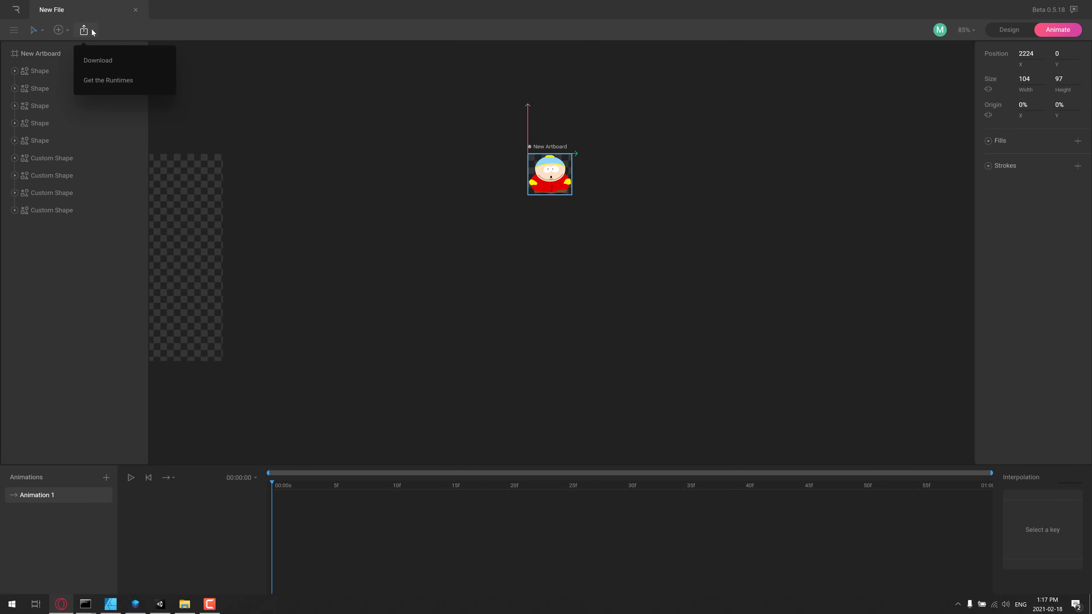
# - Choose Get the Runtimes from the export menu to open the Help Center Runtimes Overview
pyautogui.click(111, 80)
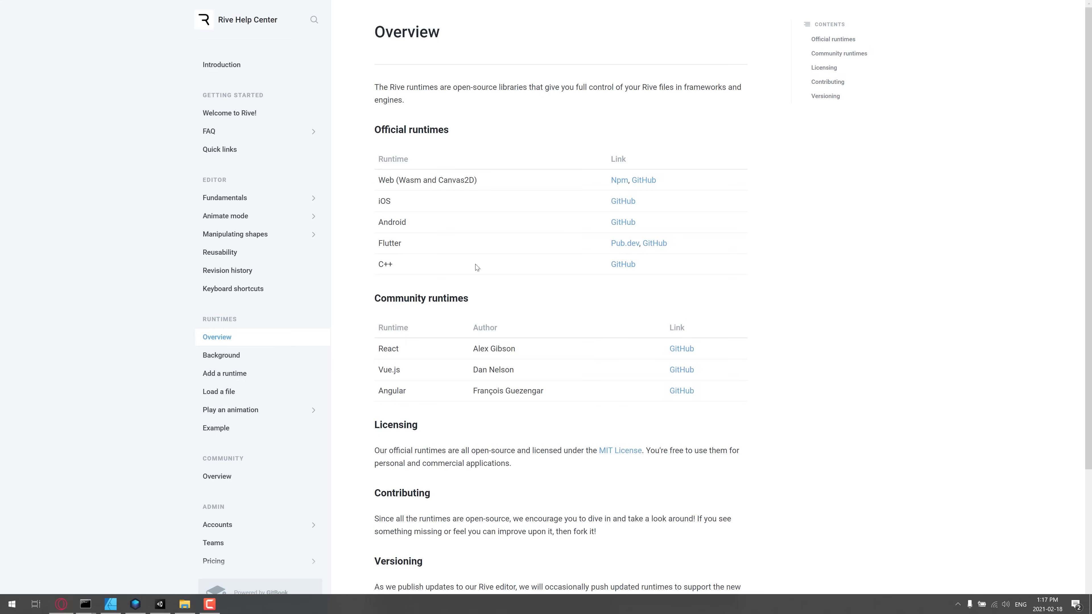
# - Switch to the Defold tab and scroll through the home page features
pyautogui.hotkey('ctrl', 'Tab')
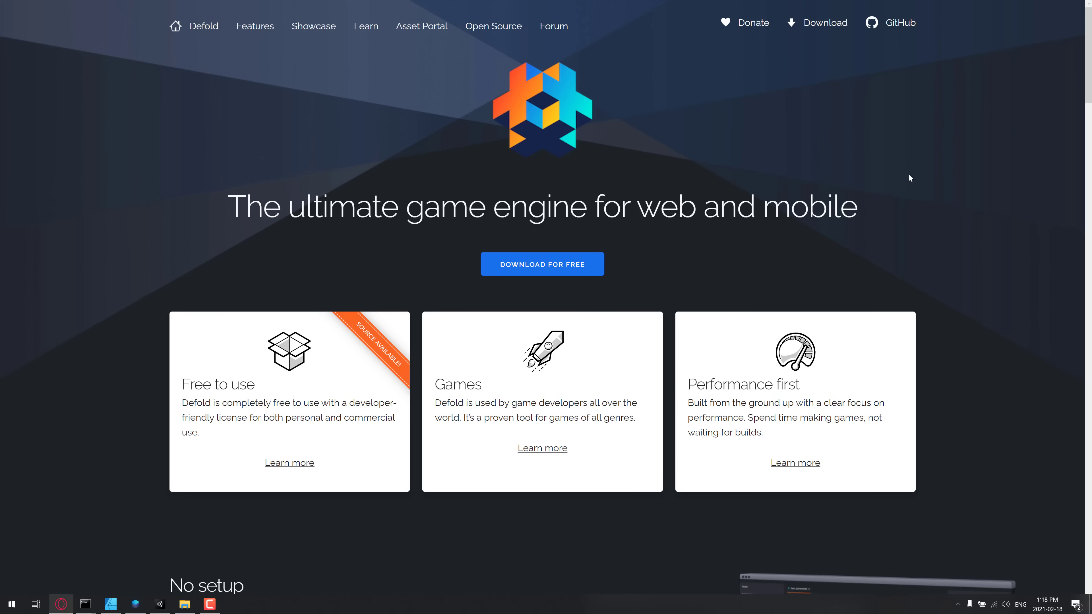
pyautogui.scroll(-6, 648, 305)
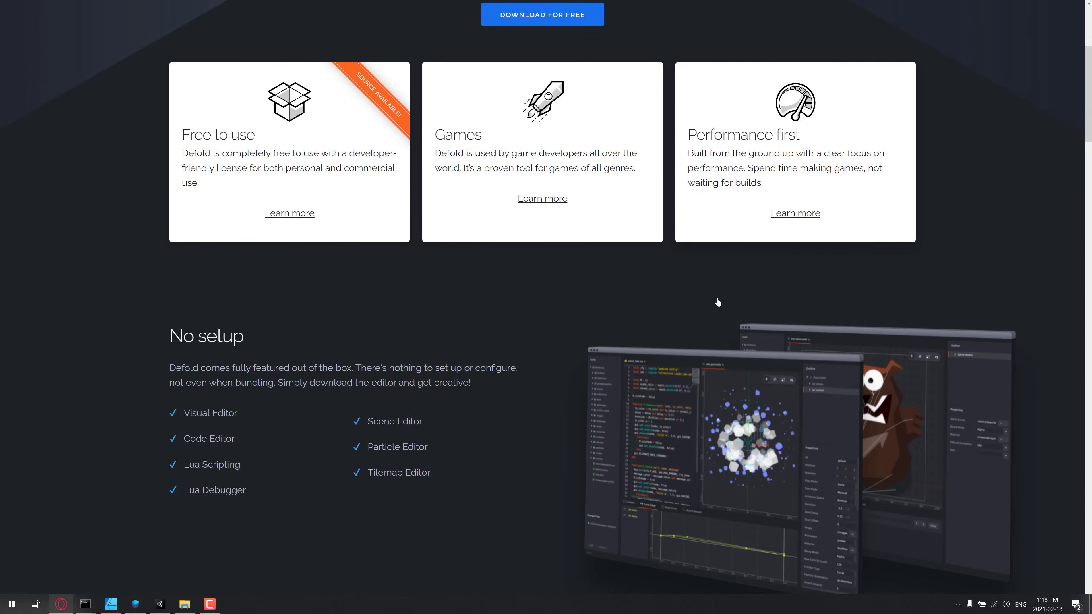
pyautogui.scroll(-5, 717, 303)
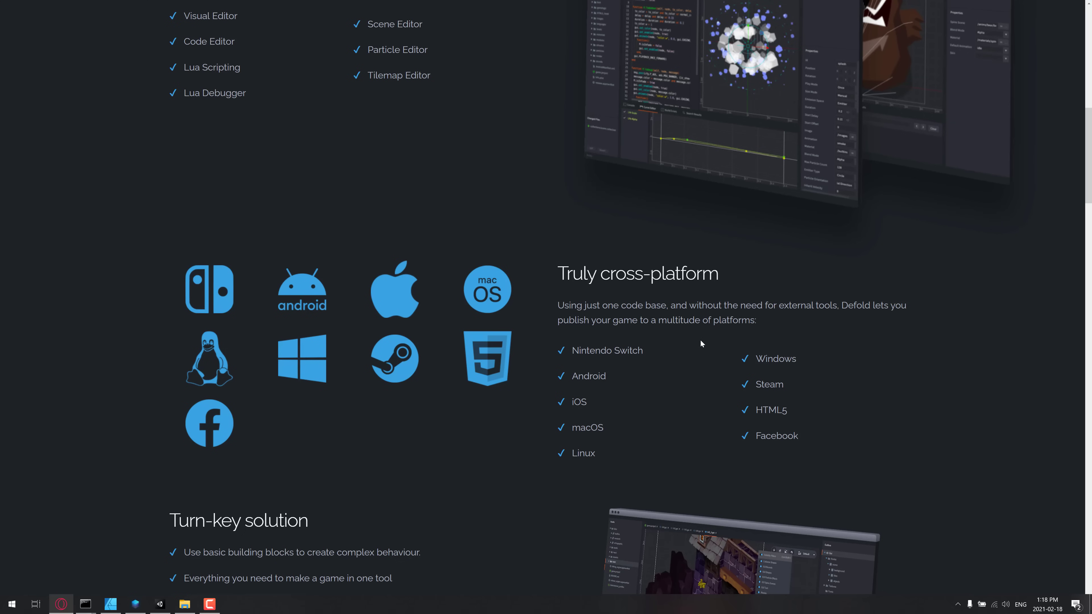
pyautogui.scroll(-7, 701, 343)
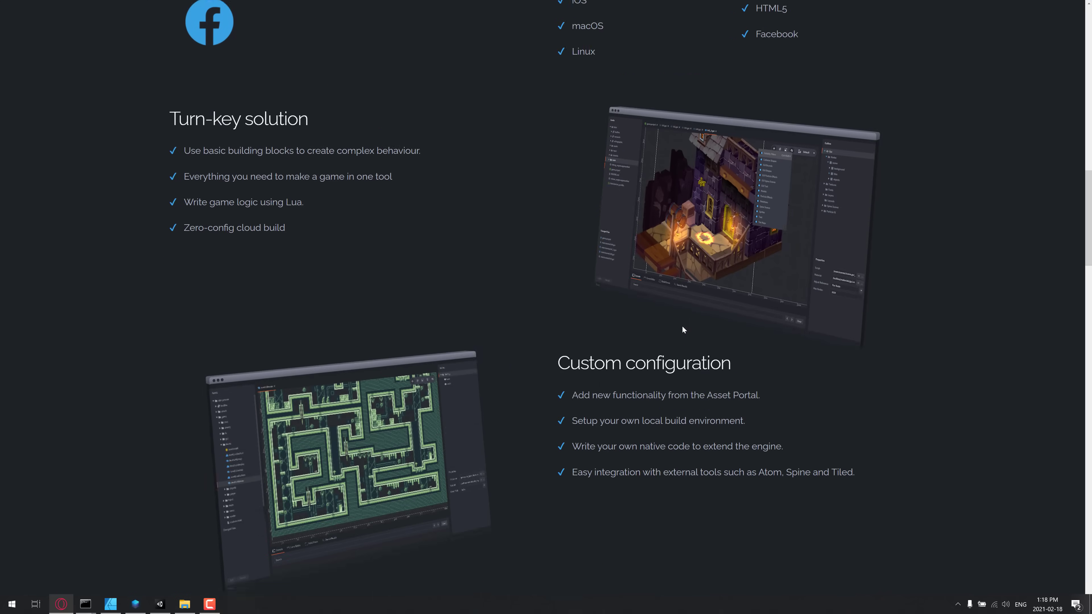
pyautogui.scroll(-10, 683, 327)
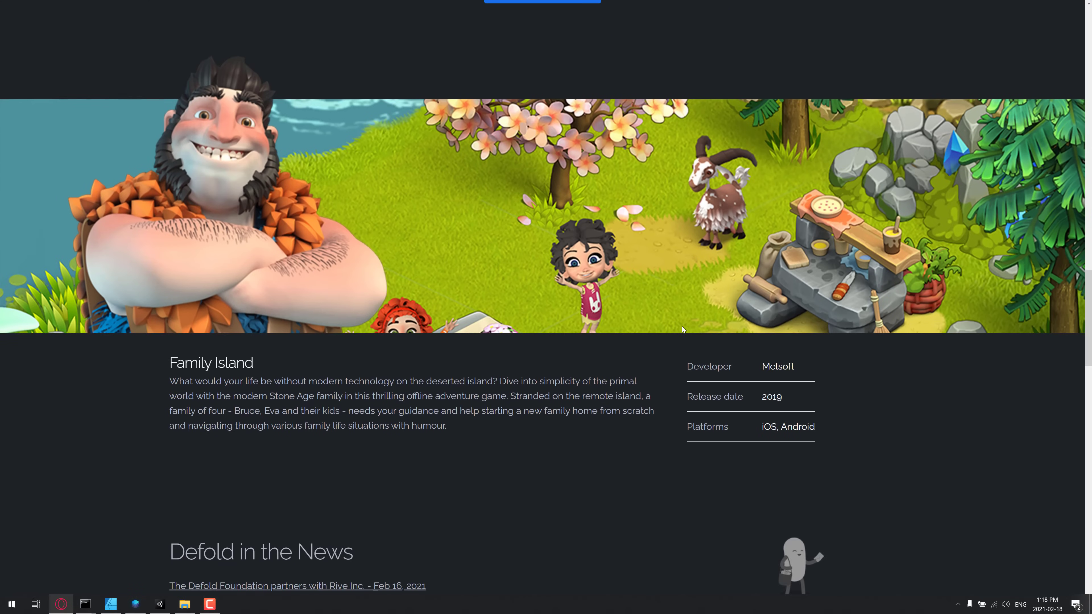
pyautogui.scroll(-5, 683, 329)
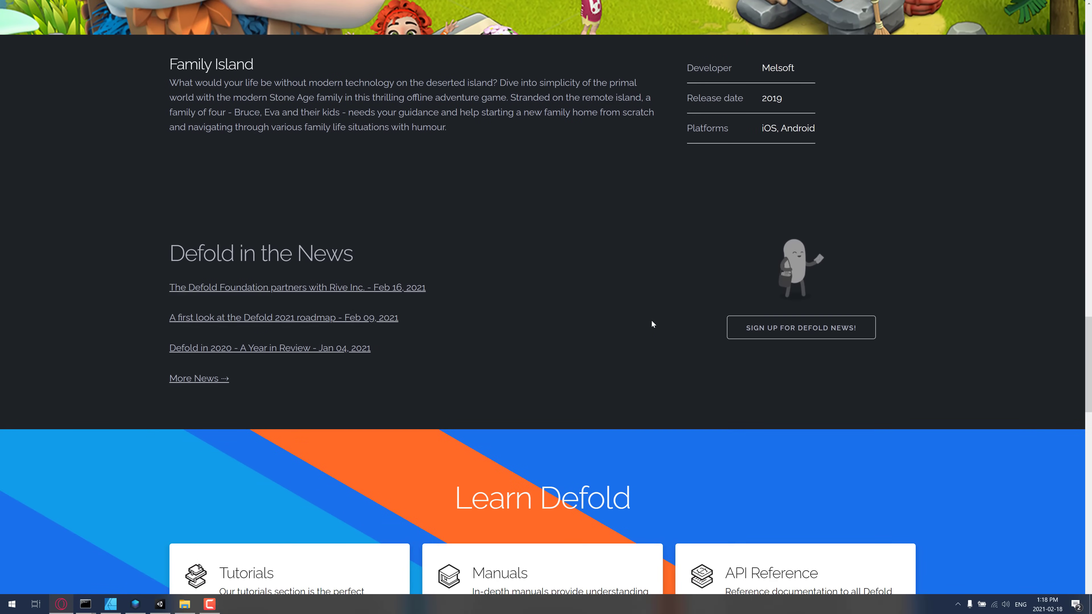
pyautogui.scroll(20, 651, 320)
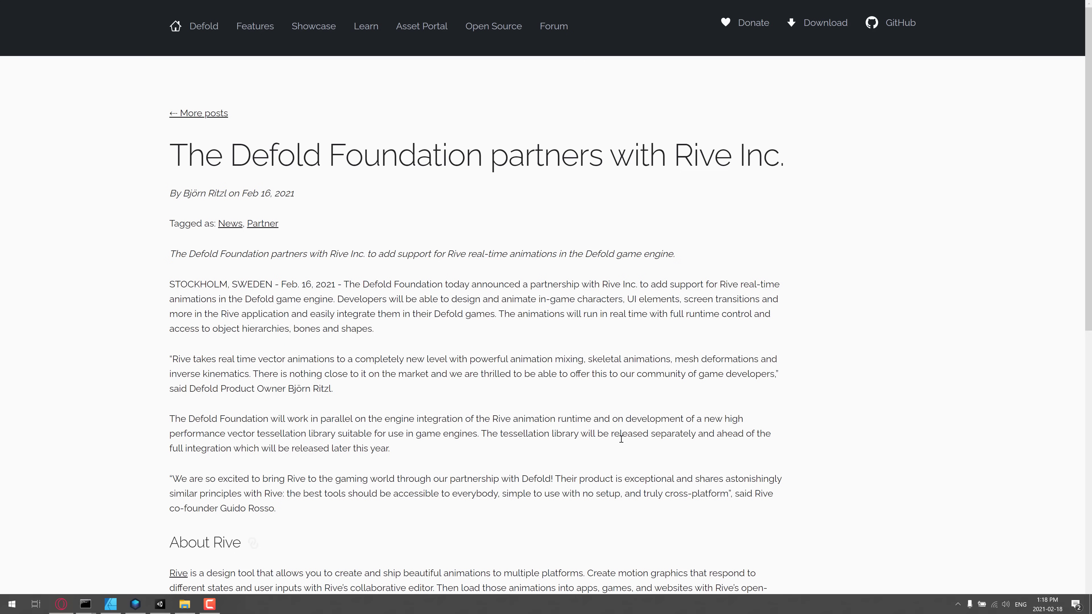
# - Zoom the Defold Rive partnership post to 150% and scroll down to the partner quotes
pyautogui.hotkey('ctrl', '+')
pyautogui.hotkey('ctrl', '+')
pyautogui.scroll(-2, 571, 387)
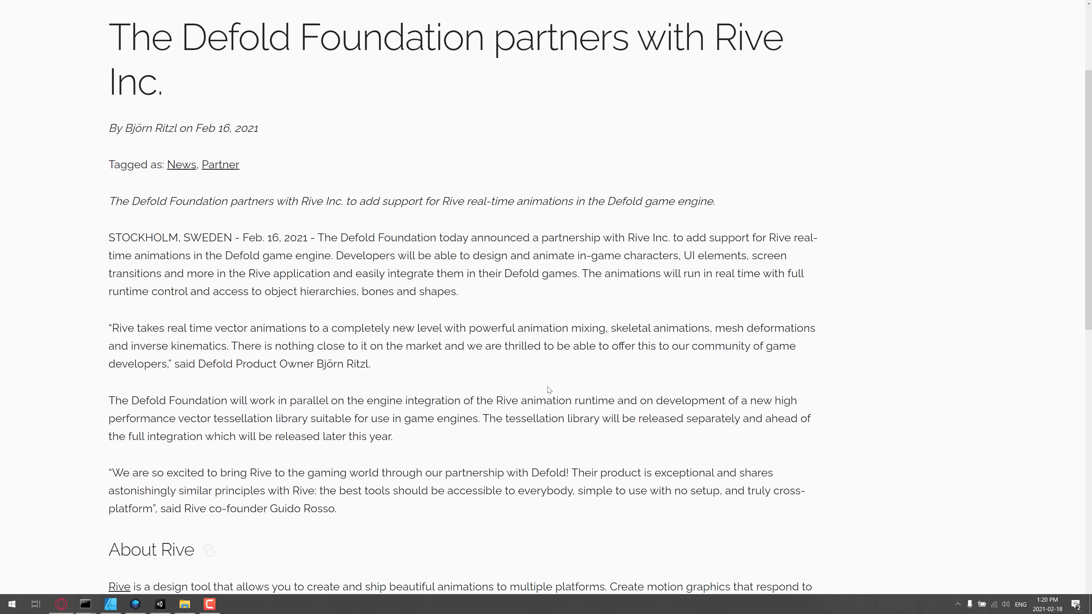
# - Scroll through the rest of the Defold partnership post, then exit full screen with F11
pyautogui.scroll(-2, 392, 342)
pyautogui.scroll(-4, 397, 344)
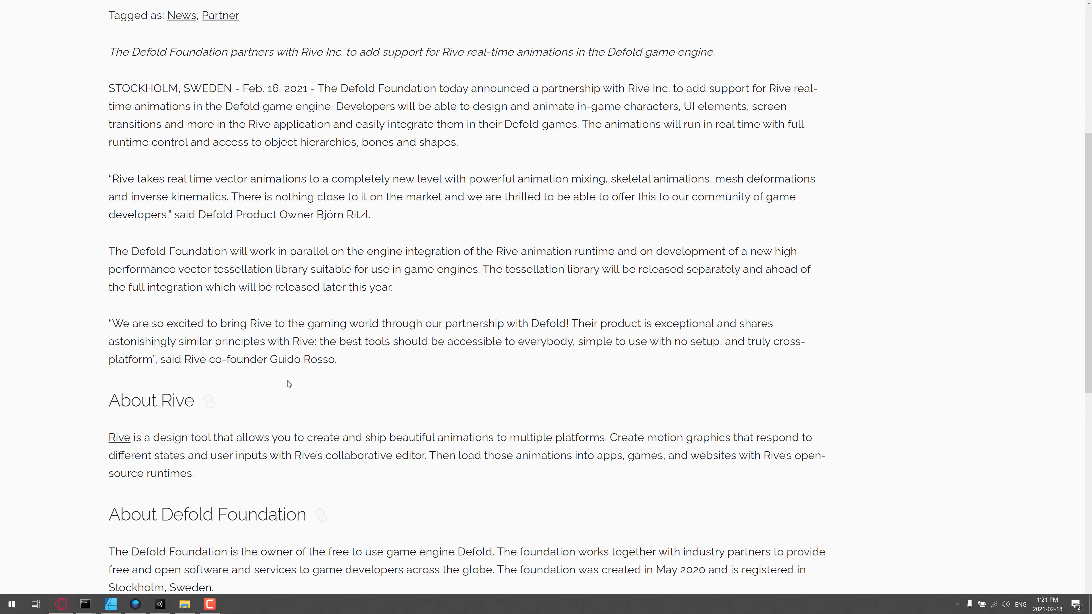
pyautogui.scroll(-1, 687, 314)
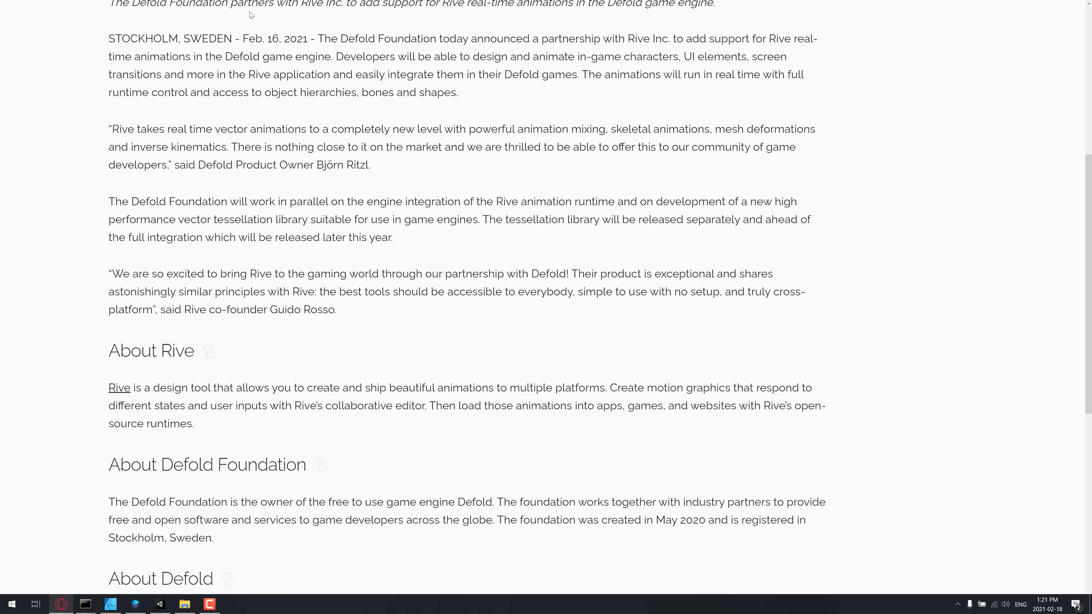
pyautogui.press('F11')
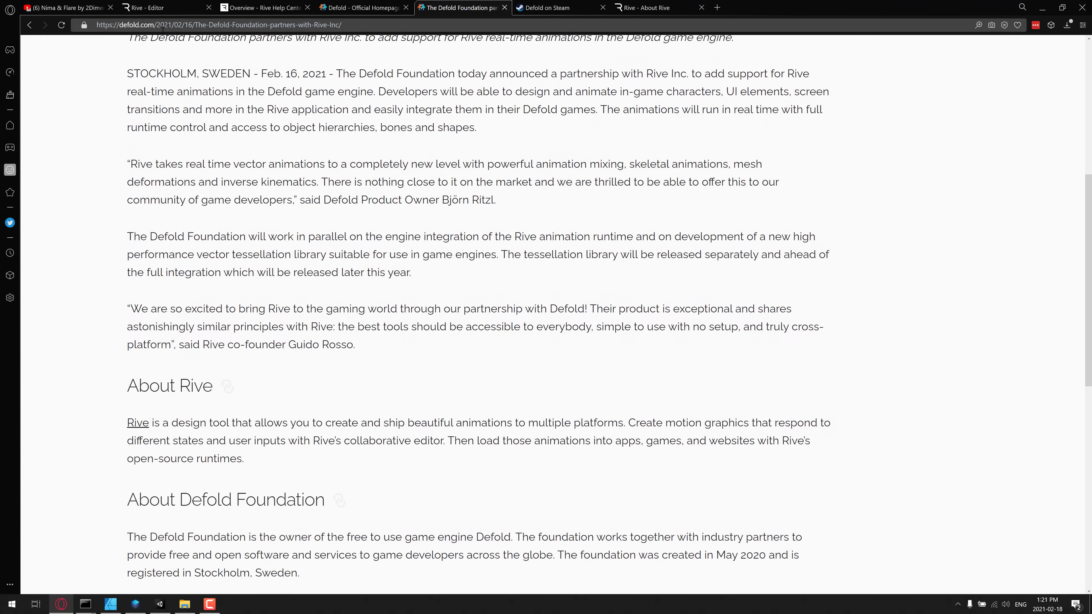
# - Switch to the Rive - About Rive tab and scroll past the hero animation
pyautogui.click(651, 12)
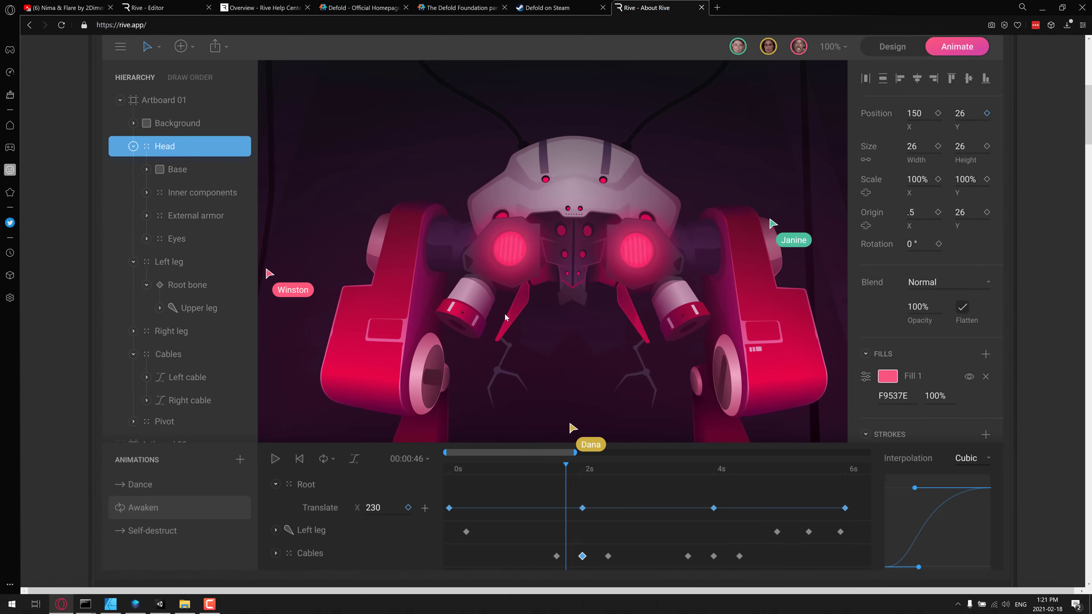
pyautogui.scroll(-5, 505, 317)
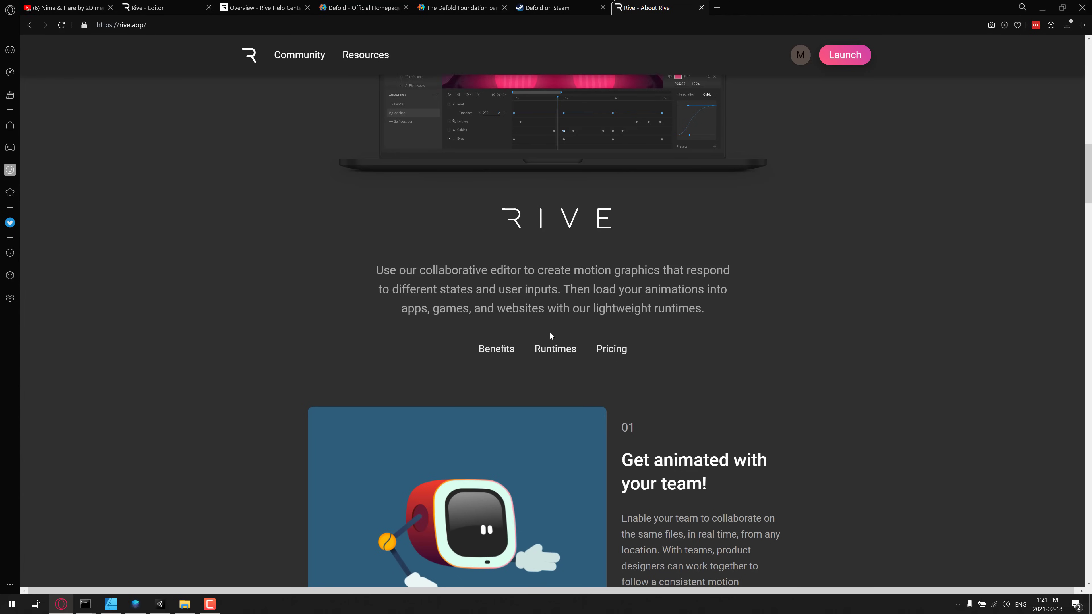
# - Jump to Rive's Pricing section in full screen and scroll through the pricing and runtimes
pyautogui.click(626, 350)
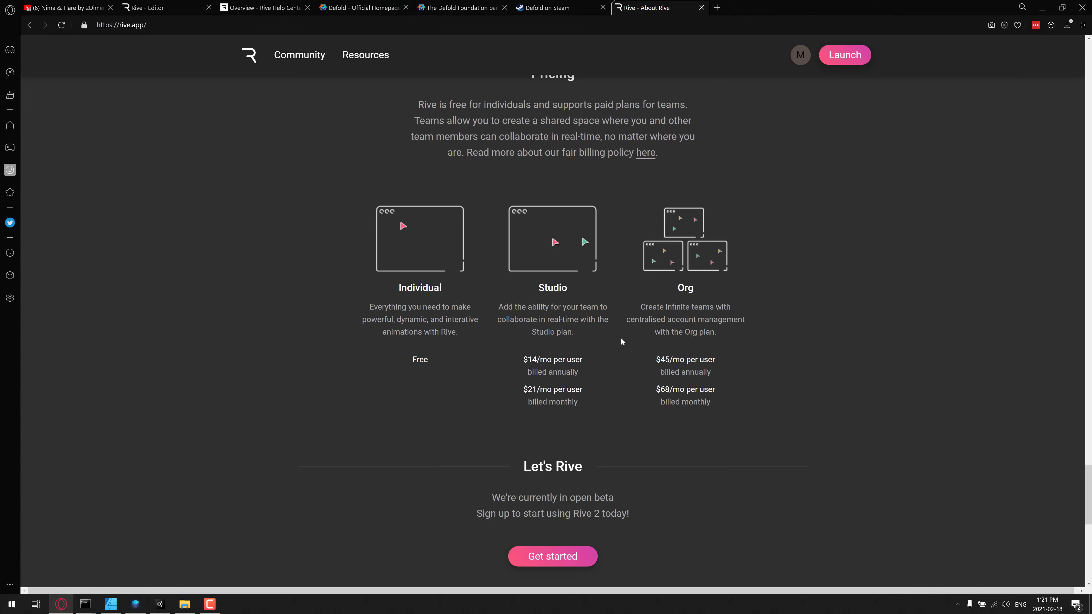
pyautogui.press('F11')
pyautogui.scroll(1, 691, 349)
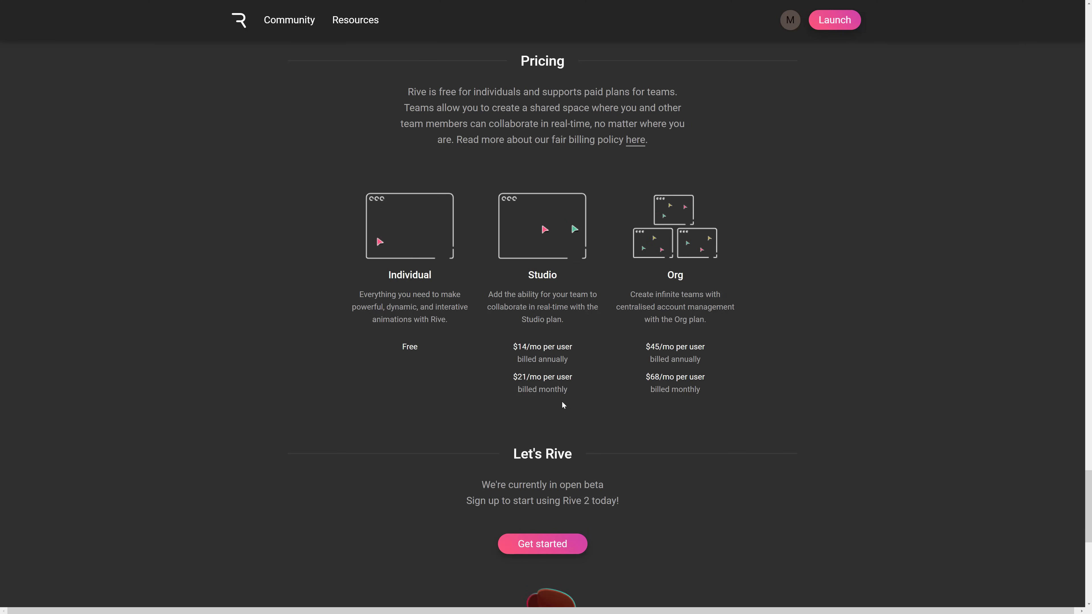
pyautogui.scroll(-7, 674, 280)
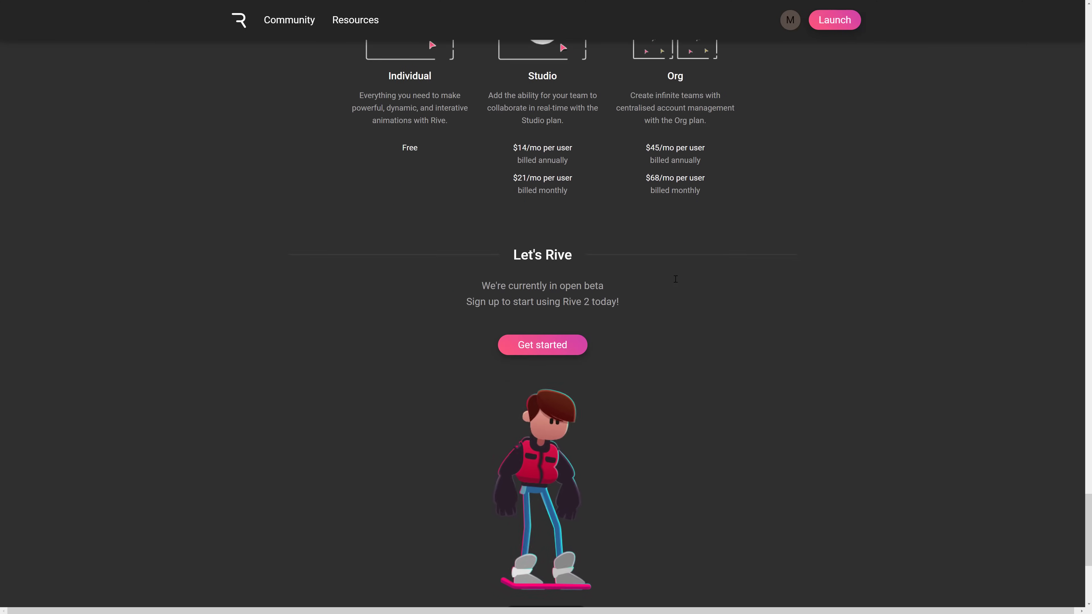
pyautogui.scroll(20, 675, 280)
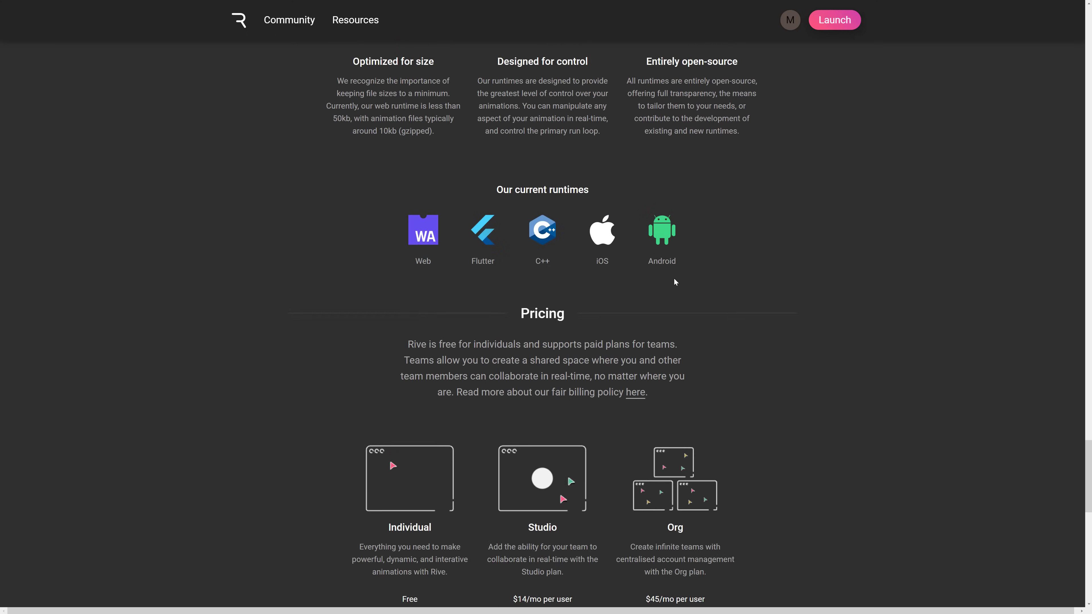
pyautogui.scroll(20, 673, 281)
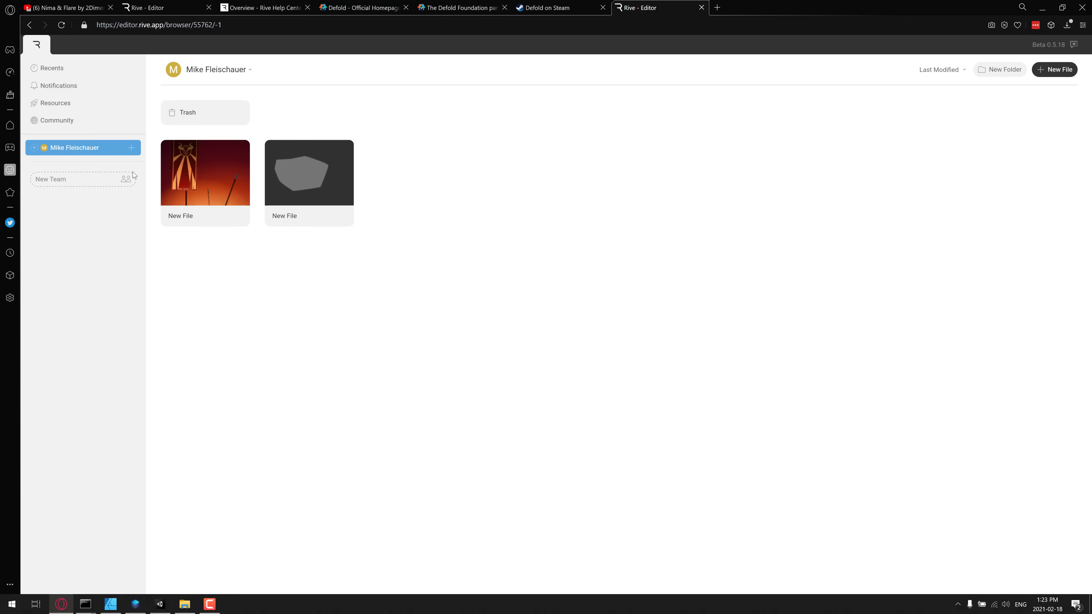
# - Open the Rive Resources page and browse through it
pyautogui.click(56, 103)
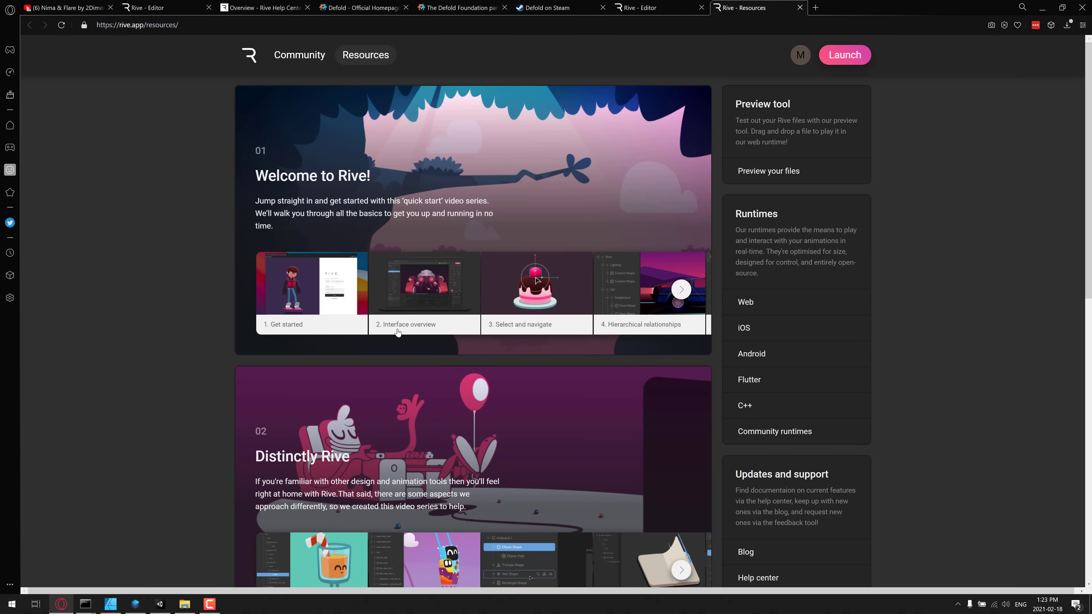
pyautogui.scroll(-10, 396, 332)
pyautogui.scroll(10, 397, 332)
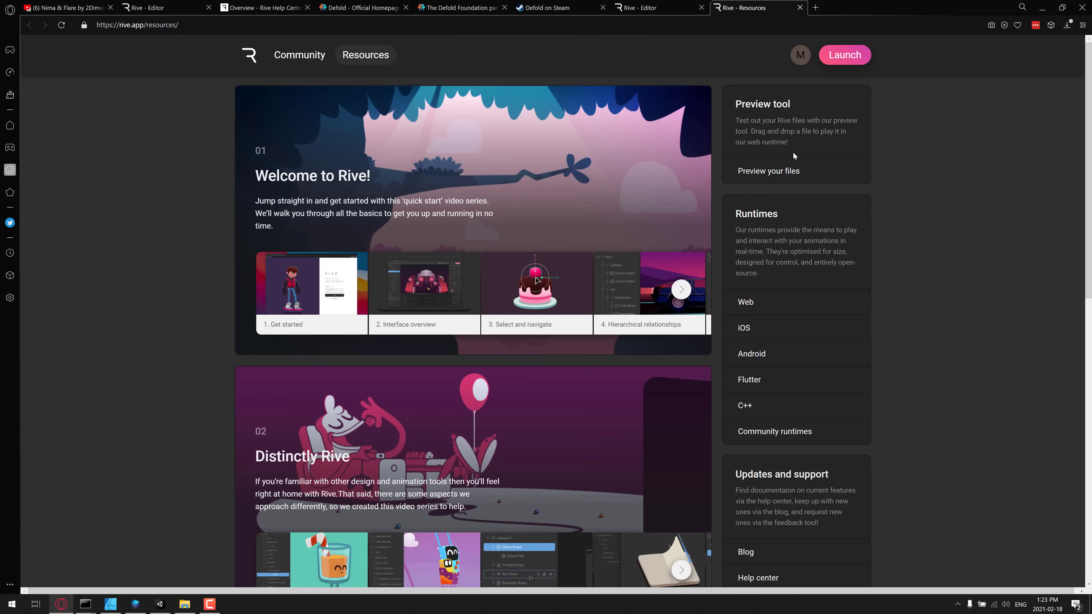
pyautogui.scroll(-3, 798, 313)
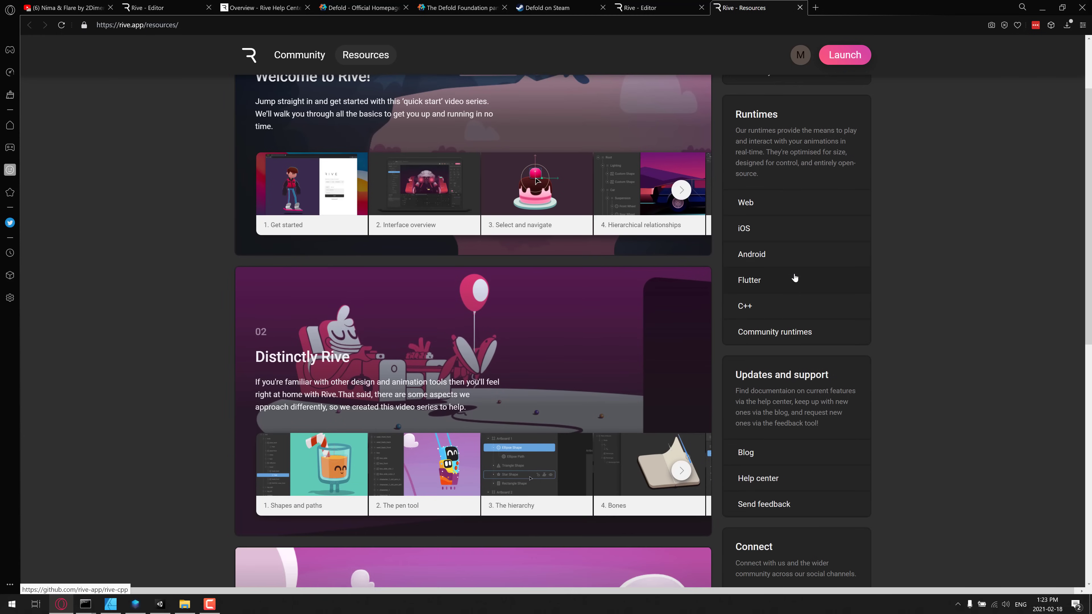
pyautogui.scroll(-3, 780, 329)
pyautogui.scroll(6, 291, 206)
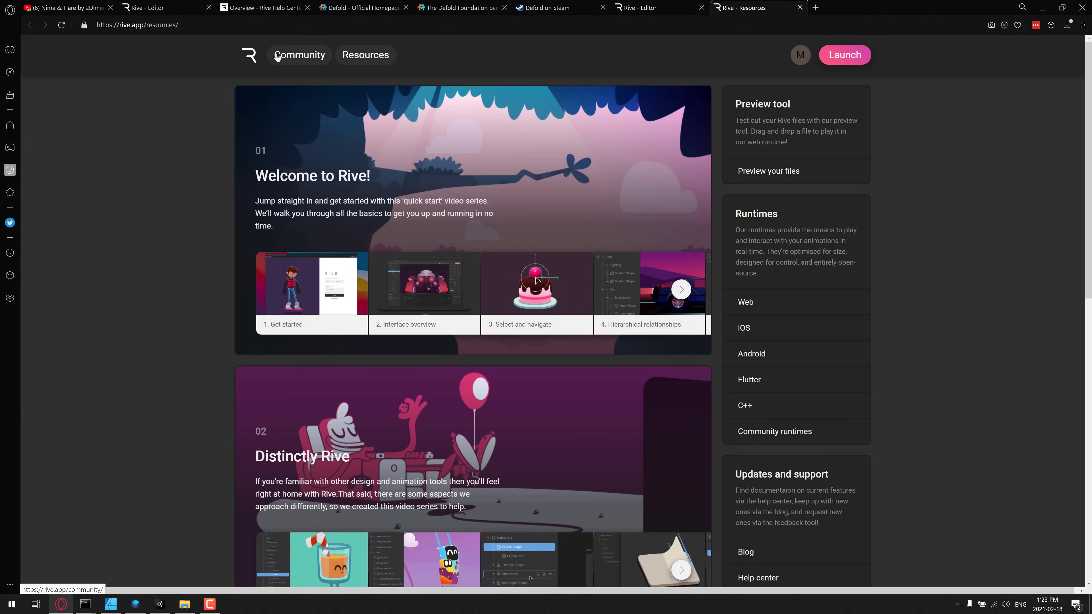
# - From the Community showcase, download the Marty animation as marty_v6.riv, then return to the editor
pyautogui.click(297, 55)
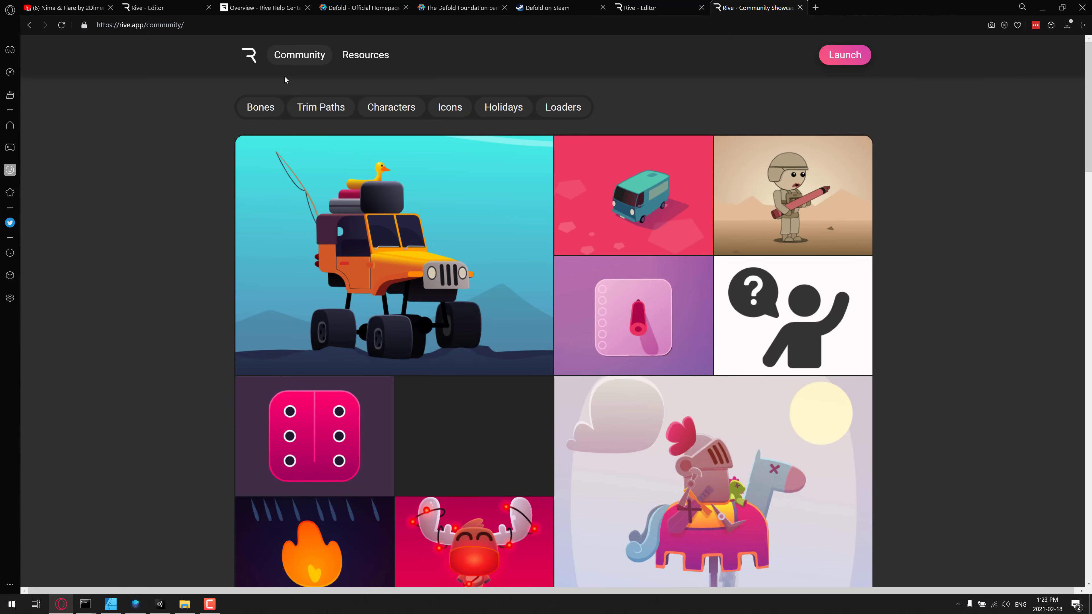
pyautogui.scroll(-5, 515, 311)
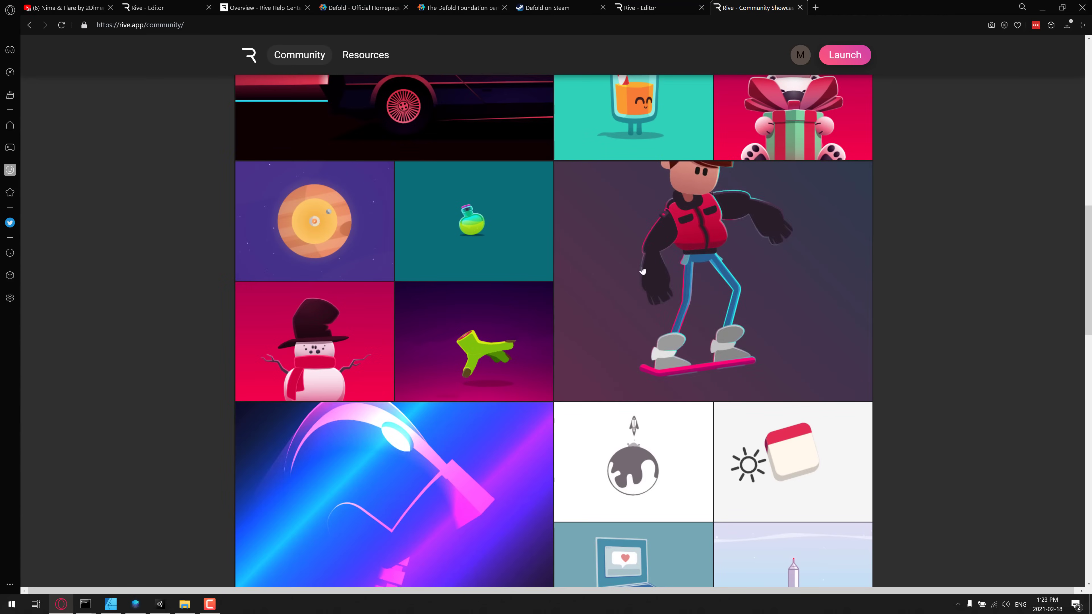
pyautogui.click(713, 241)
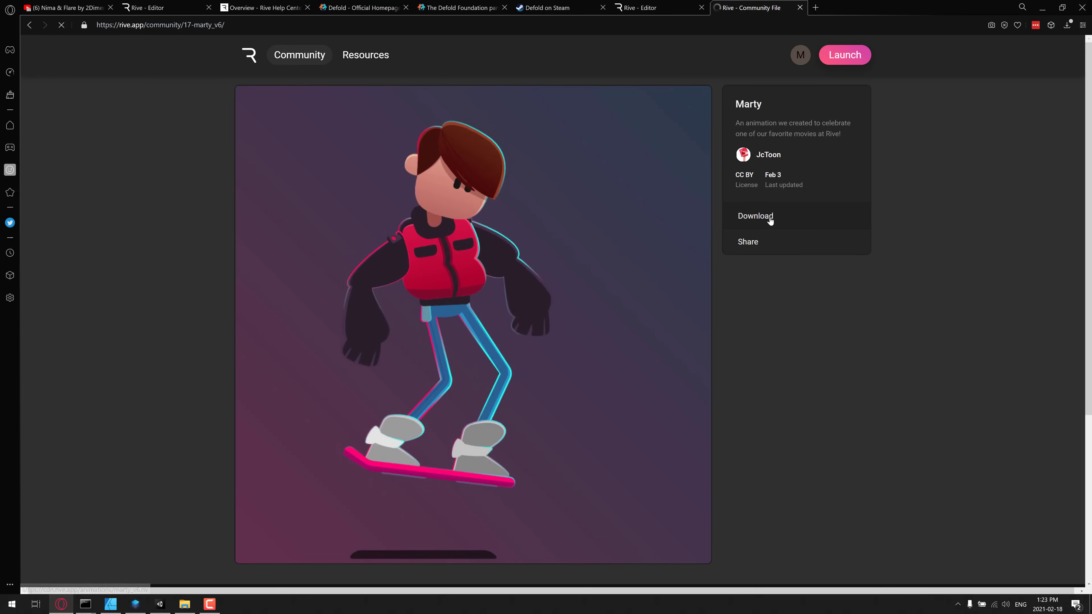
pyautogui.click(770, 216)
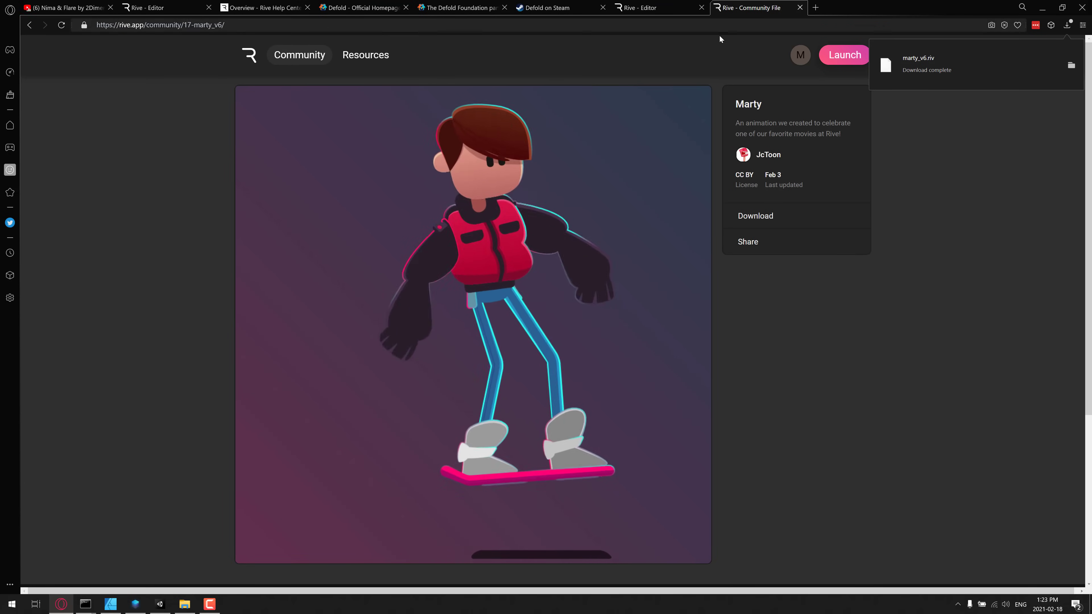
pyautogui.click(600, 7)
pyautogui.click(645, 8)
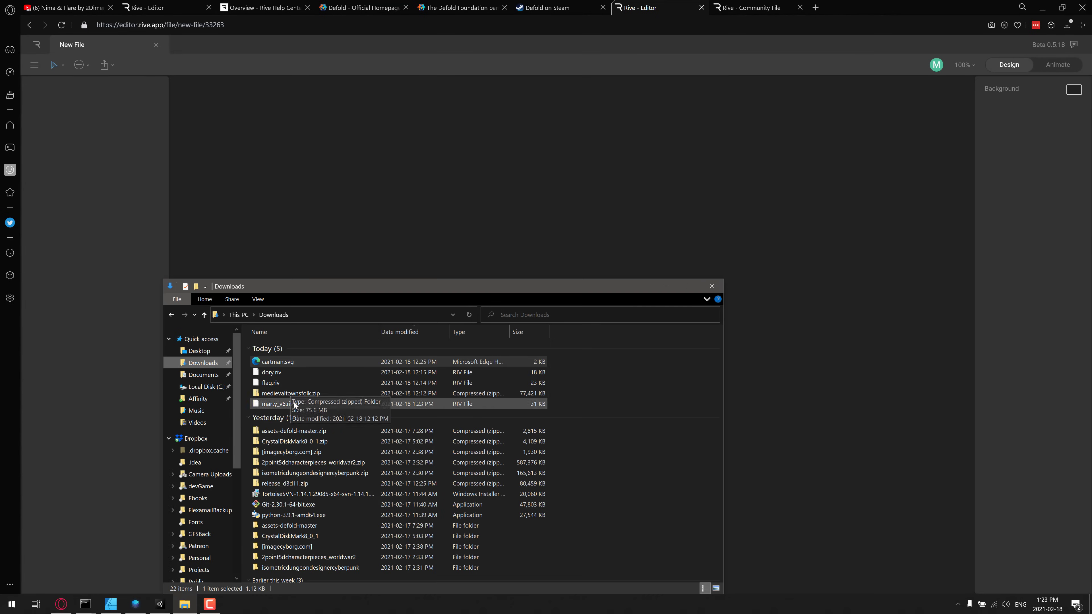
# - Drop marty_v6.riv onto the Rive canvas and pan the Marty artboard to the centre
pyautogui.moveTo(295, 405); pyautogui.dragTo(826, 348)
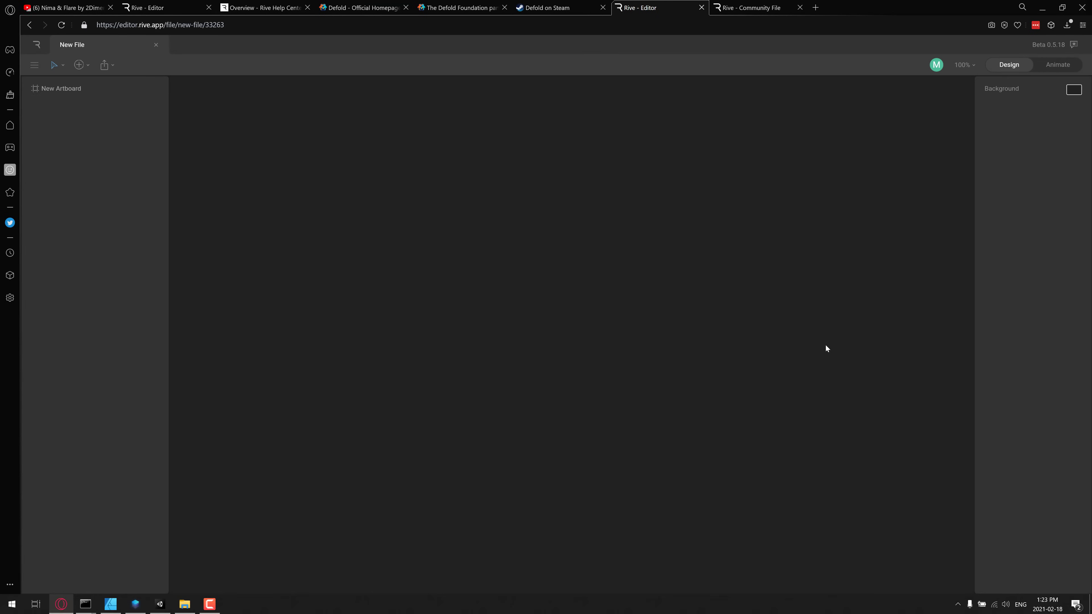
pyautogui.moveTo(621, 368); pyautogui.dragTo(332, 164)
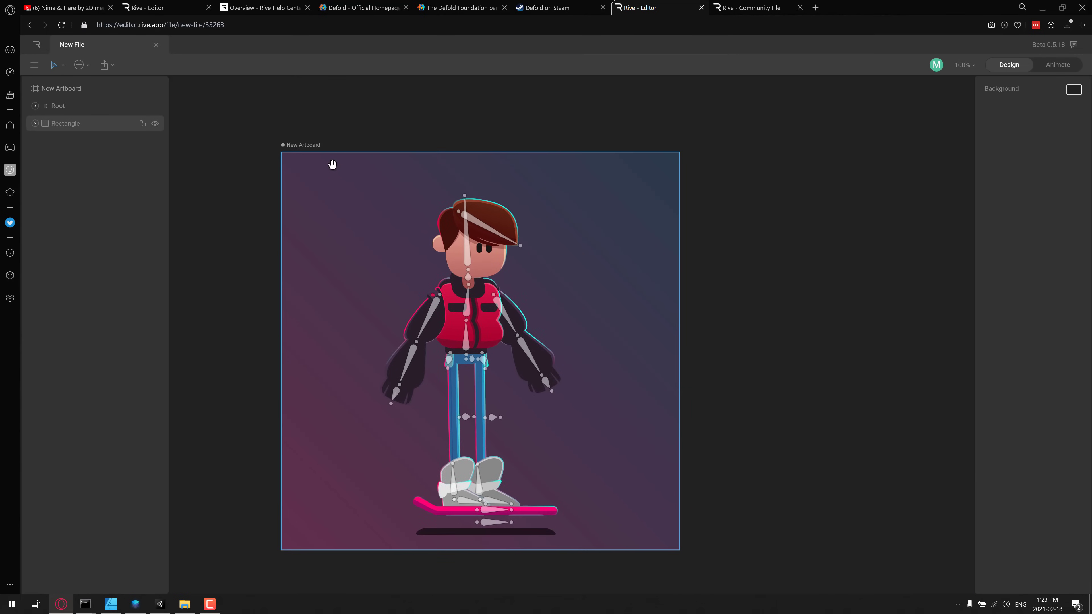
pyautogui.hscroll(1, 592, 190)
pyautogui.scroll(-2, 727, 193)
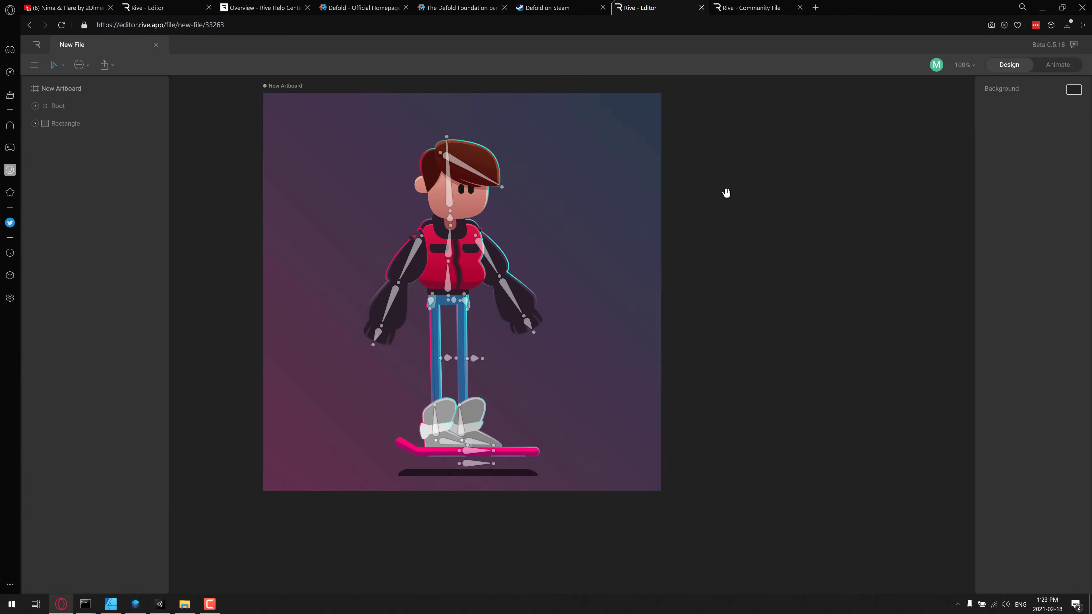
pyautogui.scroll(2, 727, 193)
pyautogui.hscroll(2, 727, 193)
pyautogui.scroll(1, 575, 245)
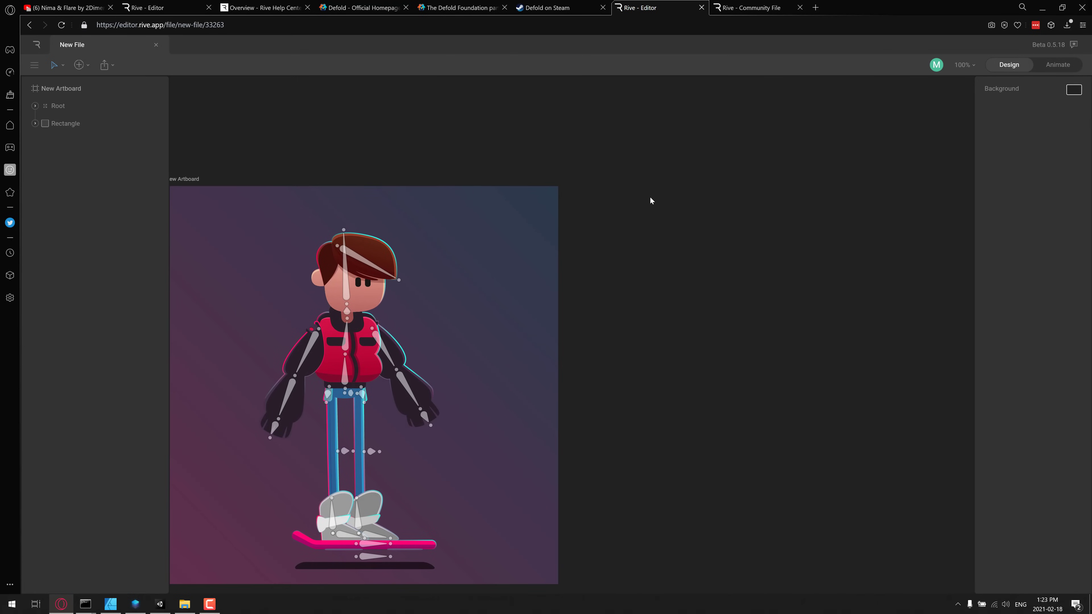
pyautogui.hscroll(-2, 741, 182)
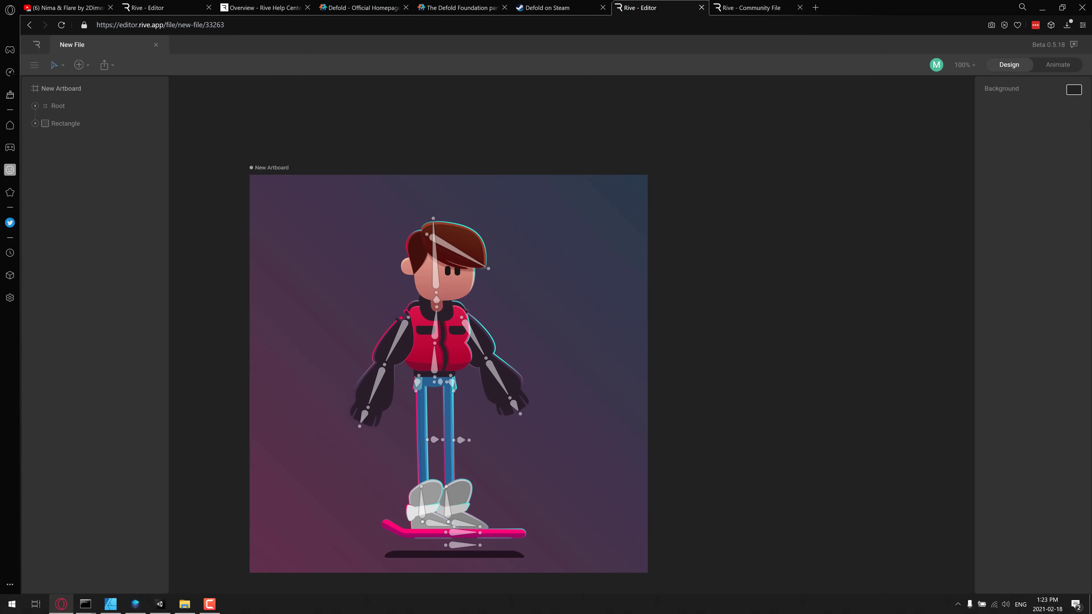
# - Expand Root, Marty, Hips, Leg_detail and hips in the hierarchy, then switch to Animate mode
pyautogui.click(34, 123)
pyautogui.click(36, 105)
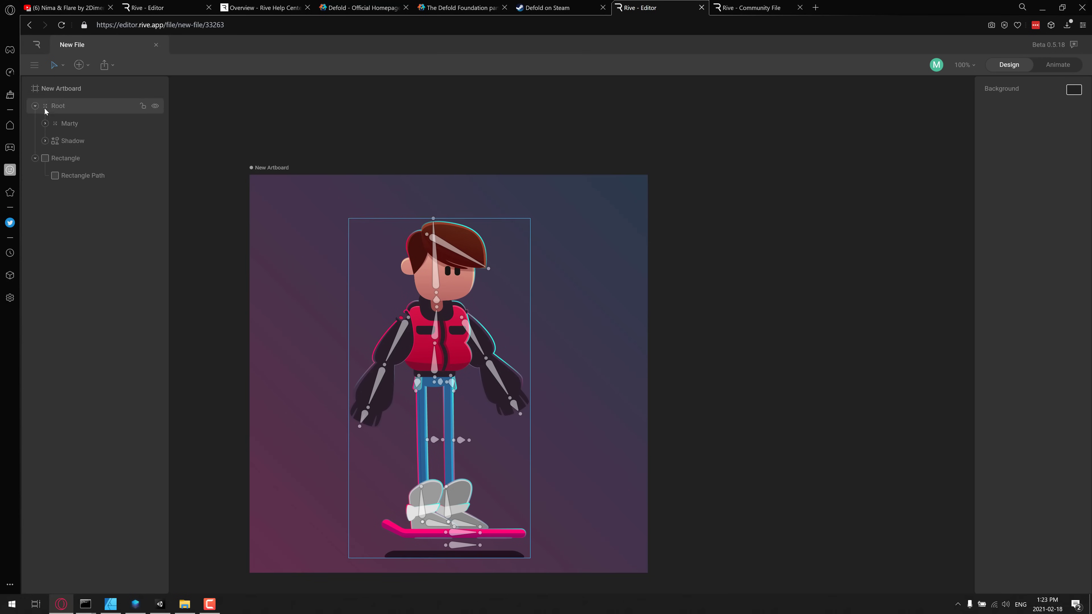
pyautogui.click(45, 124)
pyautogui.click(52, 144)
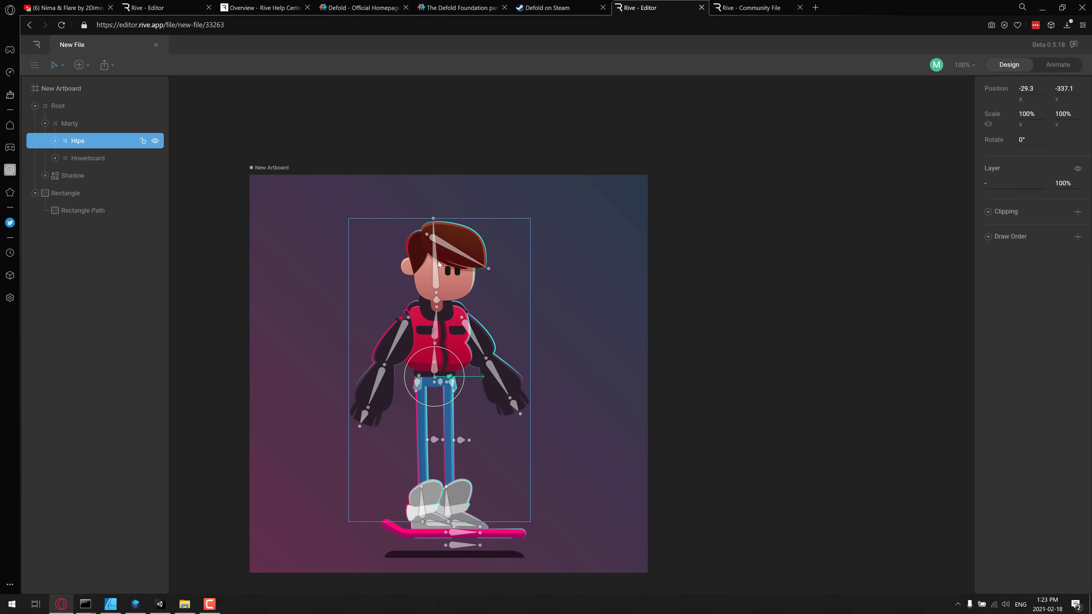
pyautogui.click(55, 141)
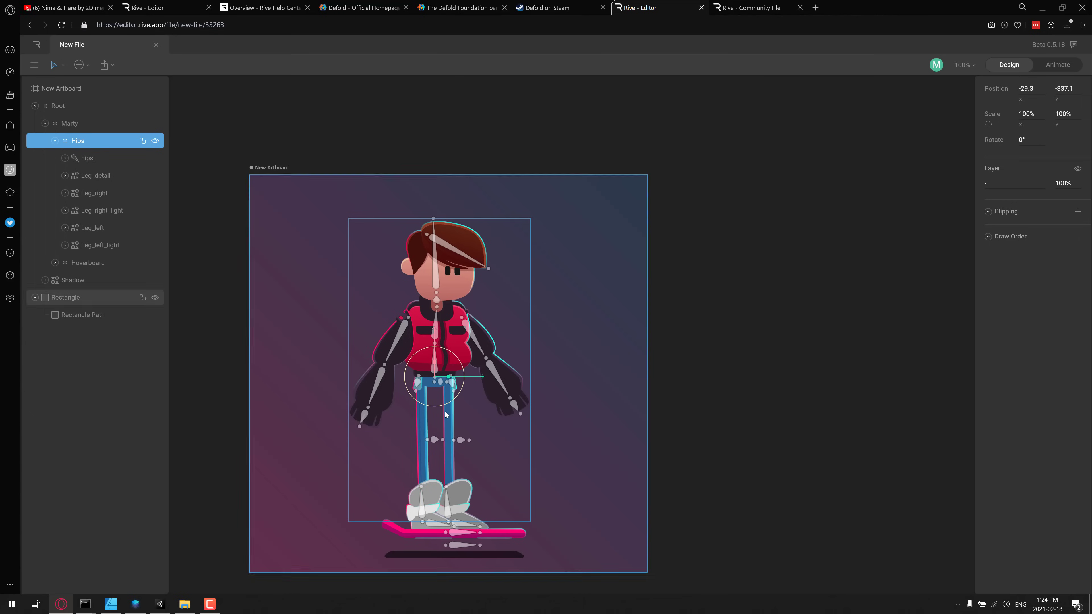
pyautogui.click(65, 176)
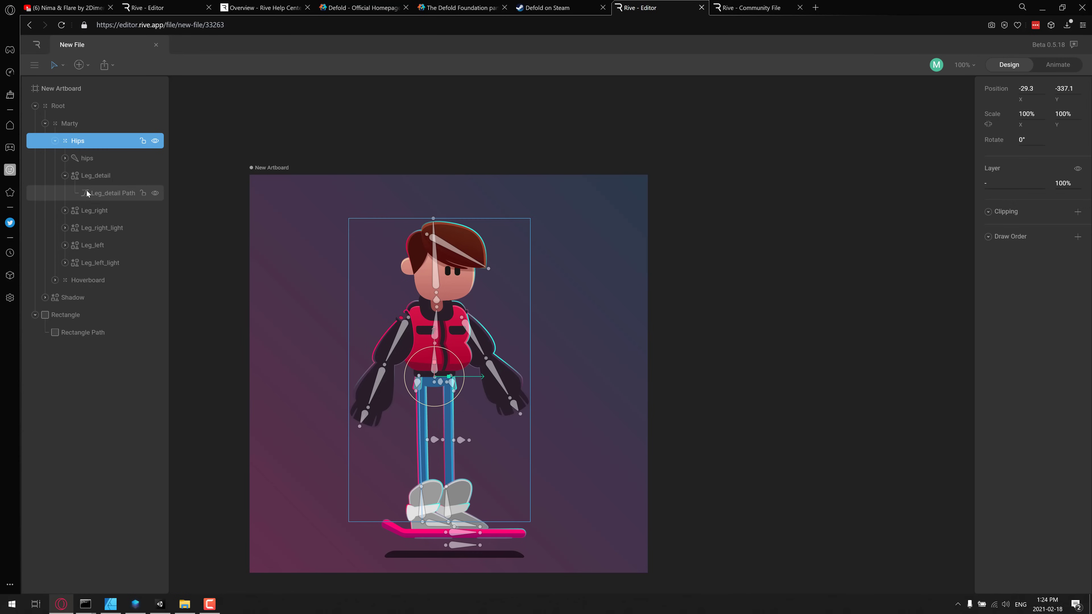
pyautogui.click(65, 158)
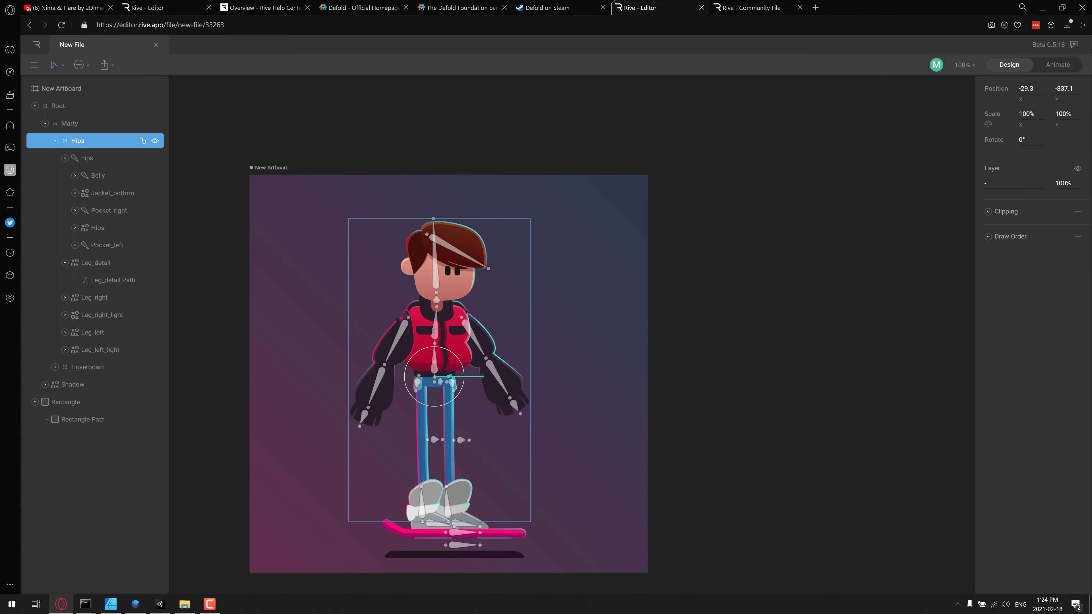
pyautogui.click(1057, 65)
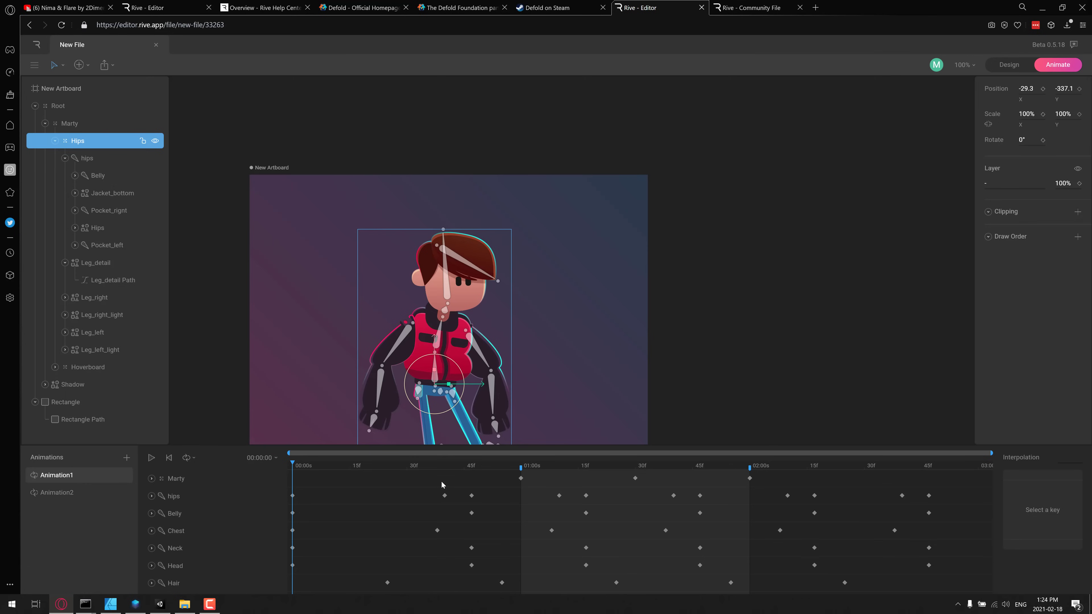
# - Drag the Marty track's keyframe from 01:00s back to about 45f
pyautogui.moveTo(521, 479); pyautogui.dragTo(471, 480)
pyautogui.moveTo(551, 478); pyautogui.dragTo(348, 495)
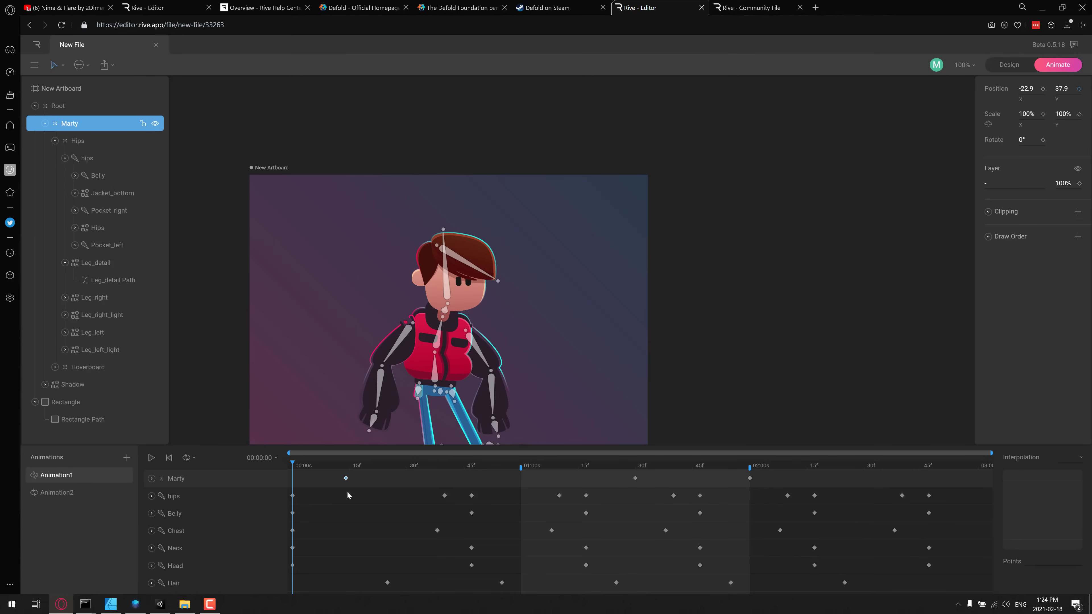
pyautogui.moveTo(472, 498); pyautogui.dragTo(468, 490)
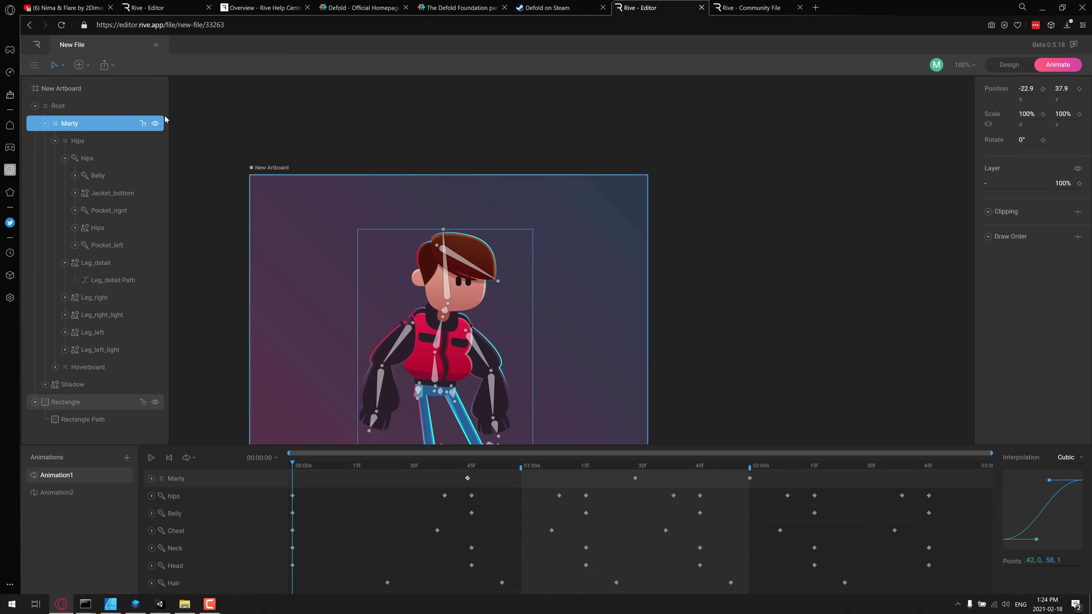
pyautogui.click(82, 64)
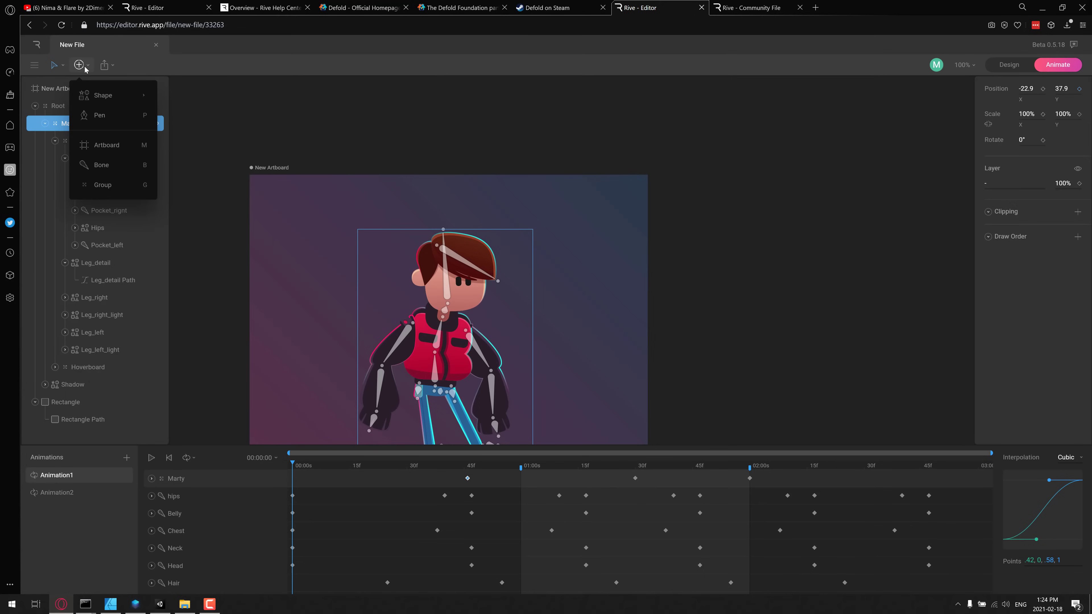
pyautogui.click(63, 66)
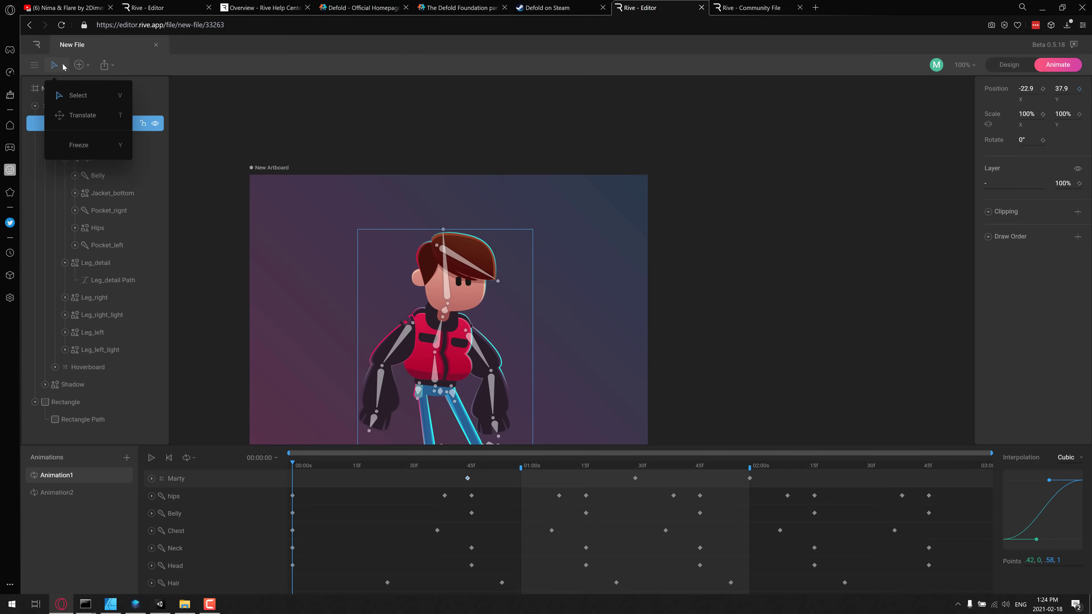
pyautogui.click(36, 65)
# - Close the main menu and open the export menu offering Download and Get the Runtimes
pyautogui.click(149, 66)
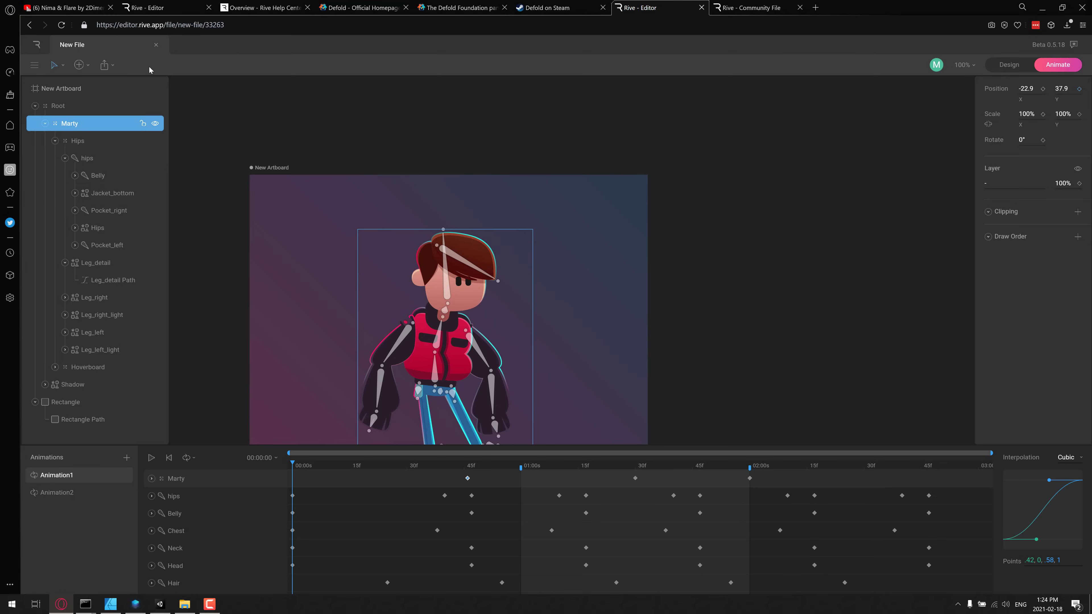
pyautogui.click(114, 65)
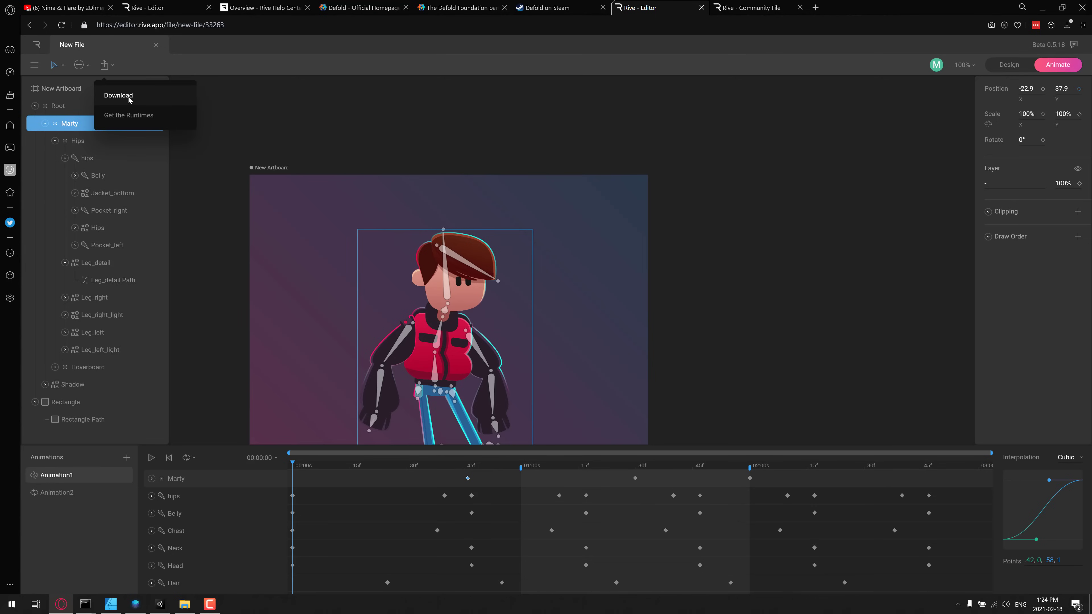